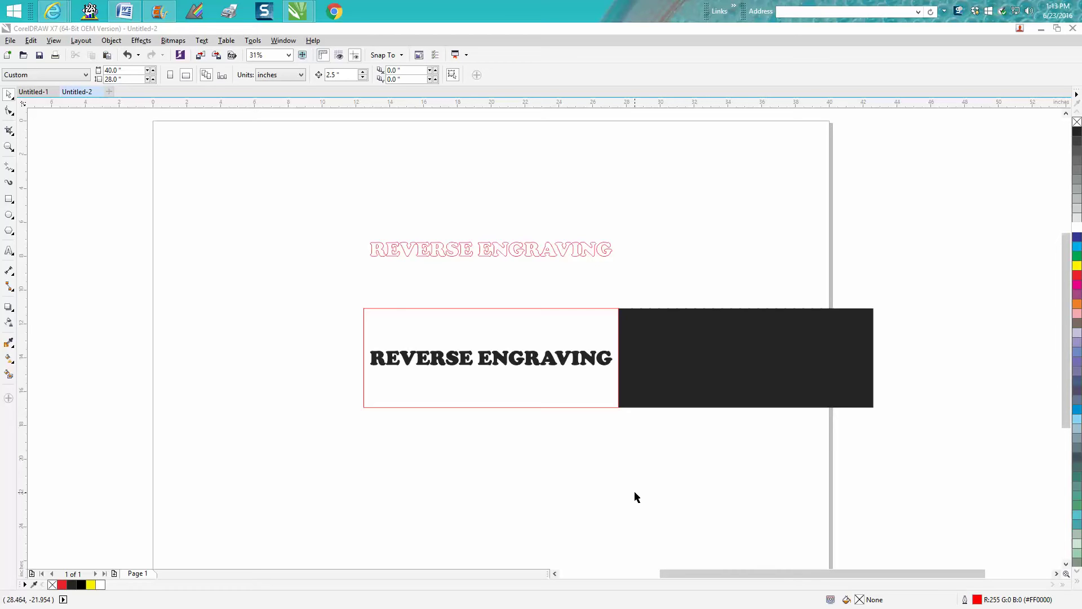
# Zoom in on the text and box, then drag the black rectangle right and slightly up
pyautogui.click(9, 146)
pyautogui.moveTo(342, 299); pyautogui.dragTo(705, 443)
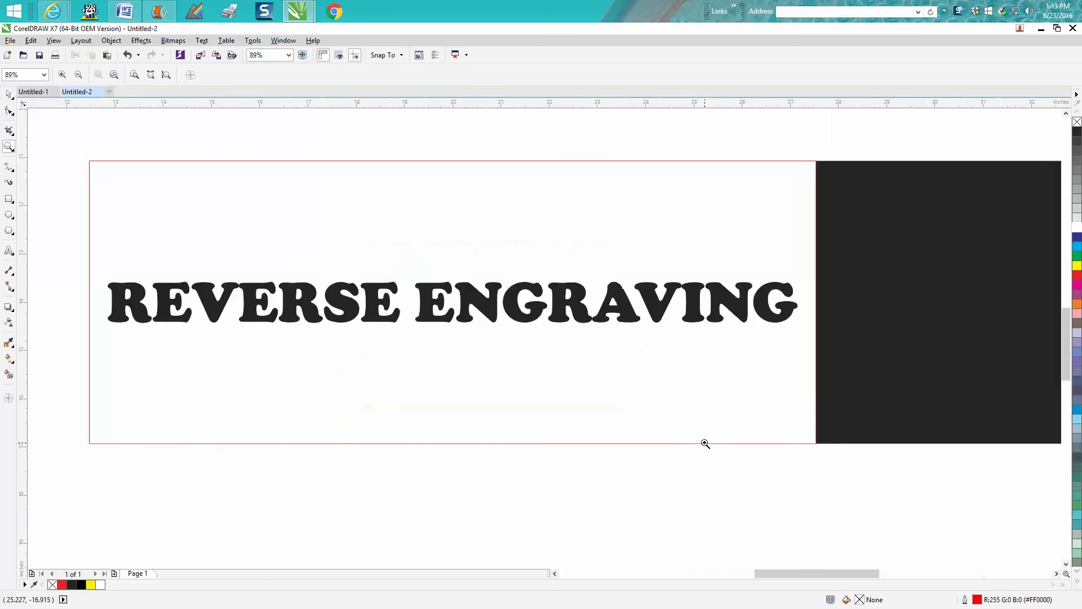
pyautogui.scroll(-2, 663, 435)
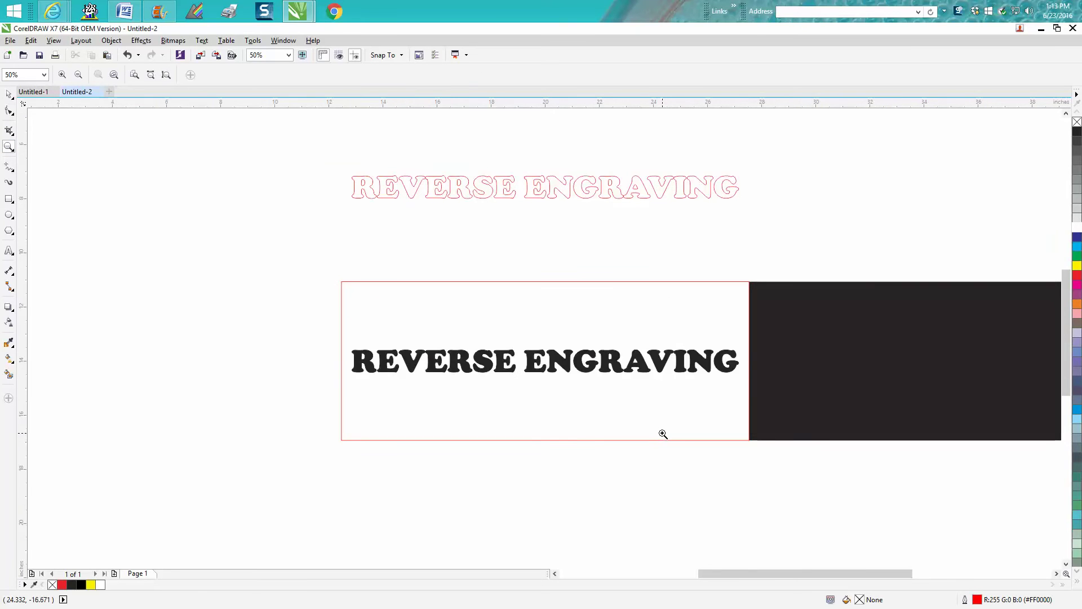
pyautogui.click(9, 95)
pyautogui.click(881, 348)
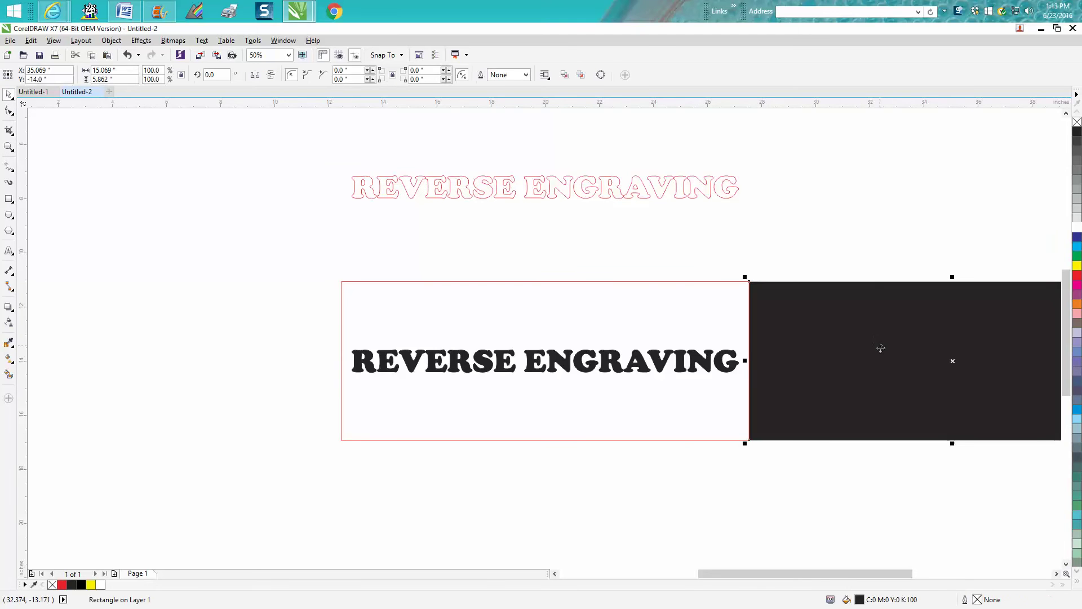
pyautogui.moveTo(881, 348); pyautogui.dragTo(964, 337)
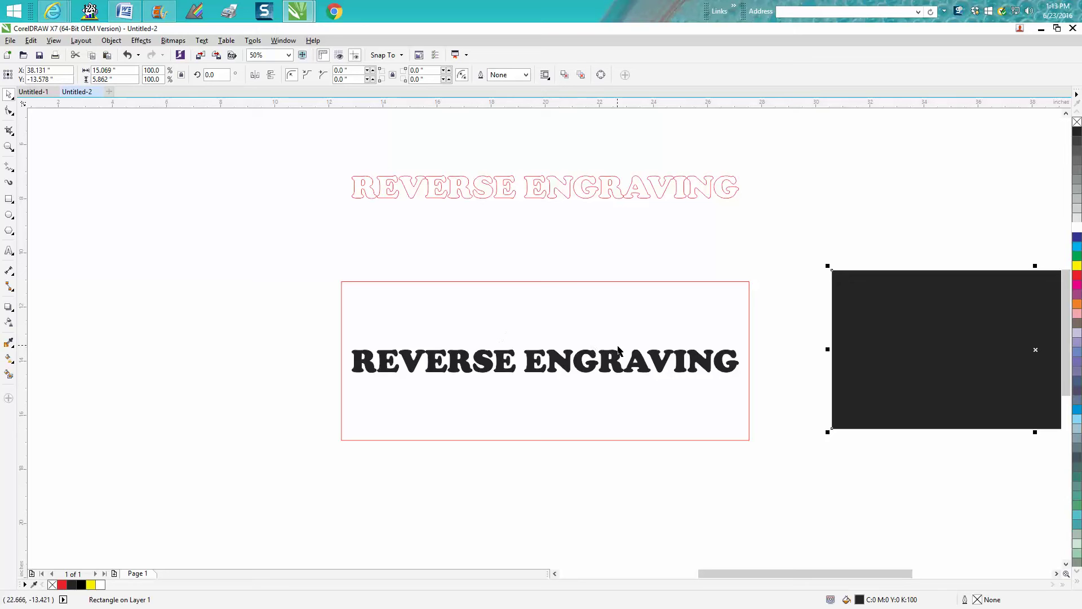
# Drag the large red frame rectangle off to the left, away from the text
pyautogui.click(587, 282)
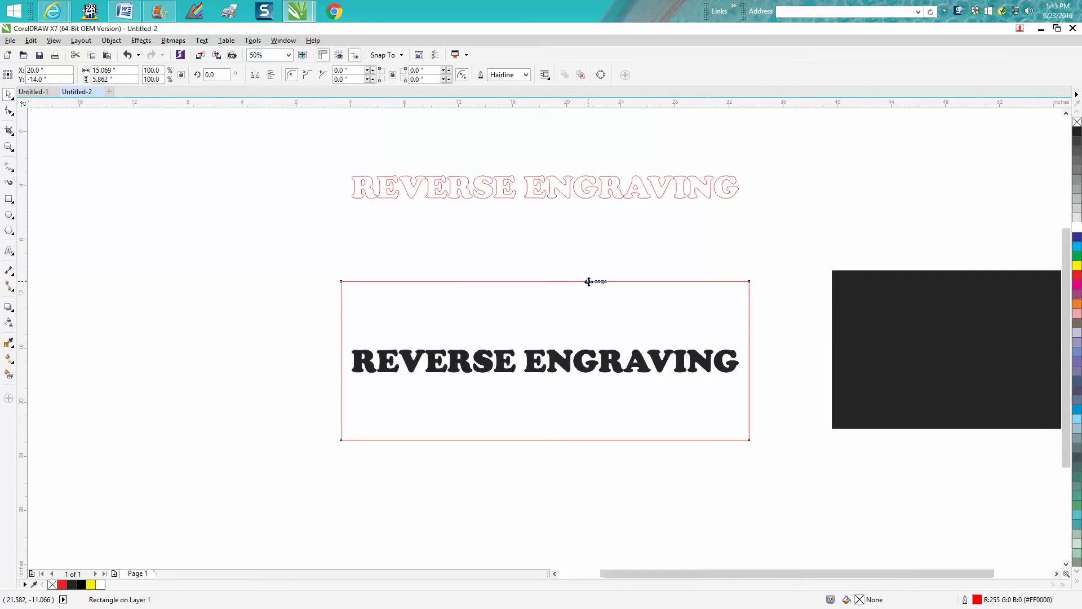
pyautogui.scroll(-1, 589, 282)
pyautogui.moveTo(568, 319); pyautogui.dragTo(350, 337)
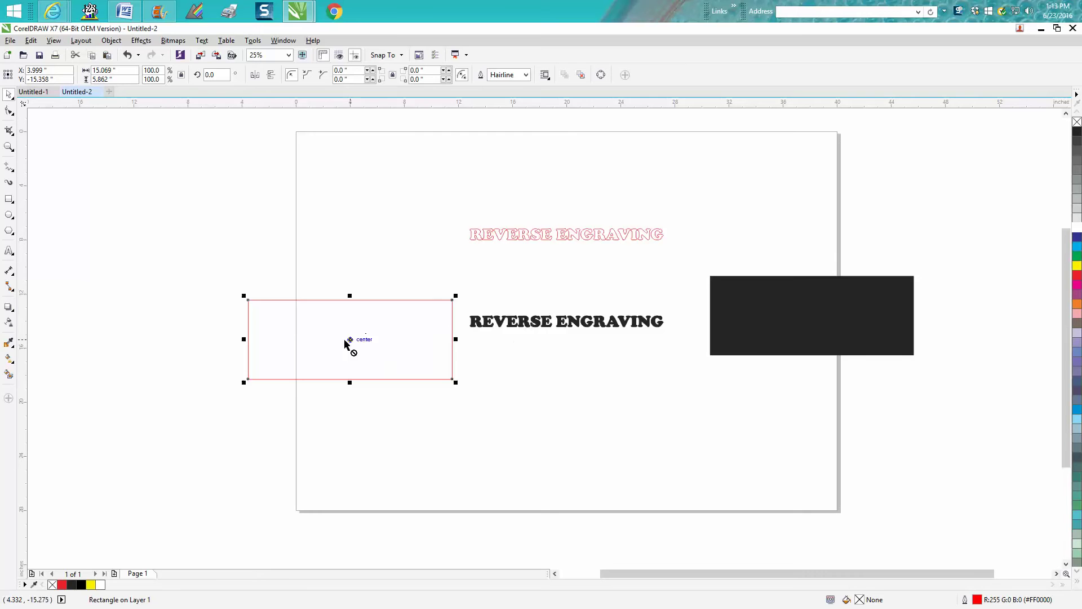
pyautogui.moveTo(350, 342); pyautogui.dragTo(280, 330)
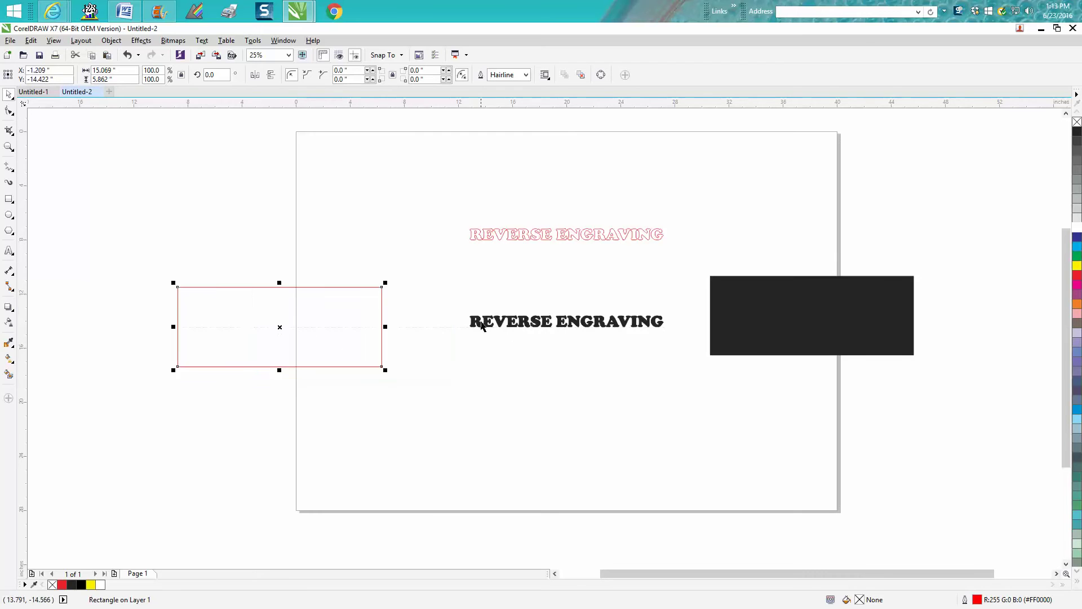
# Draw a snug new rectangle around the black REVERSE ENGRAVING text
pyautogui.click(8, 198)
pyautogui.moveTo(471, 310); pyautogui.dragTo(674, 342)
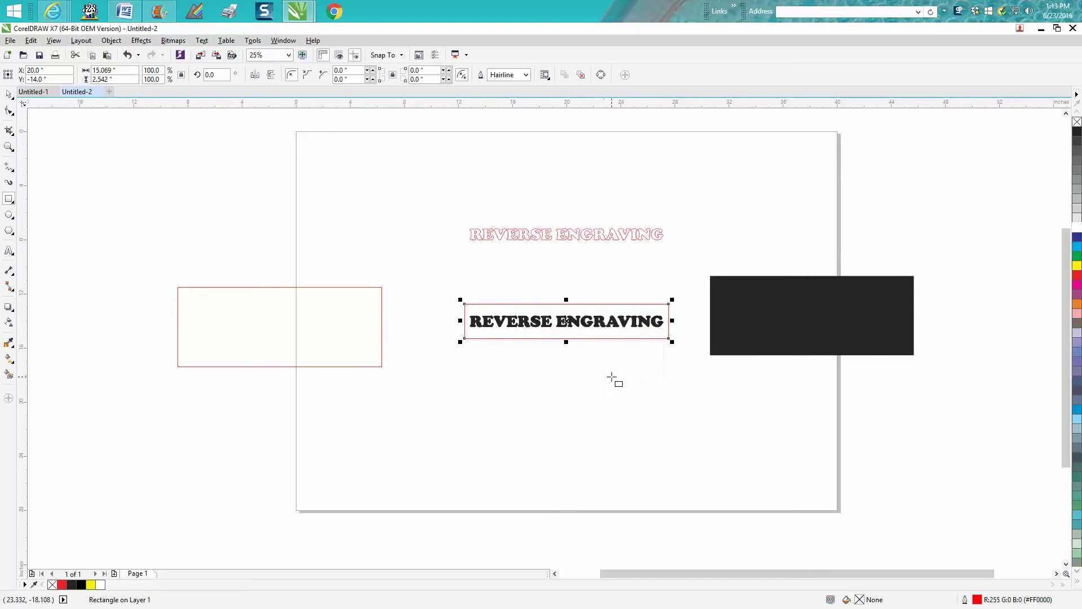
pyautogui.click(10, 96)
pyautogui.click(425, 215)
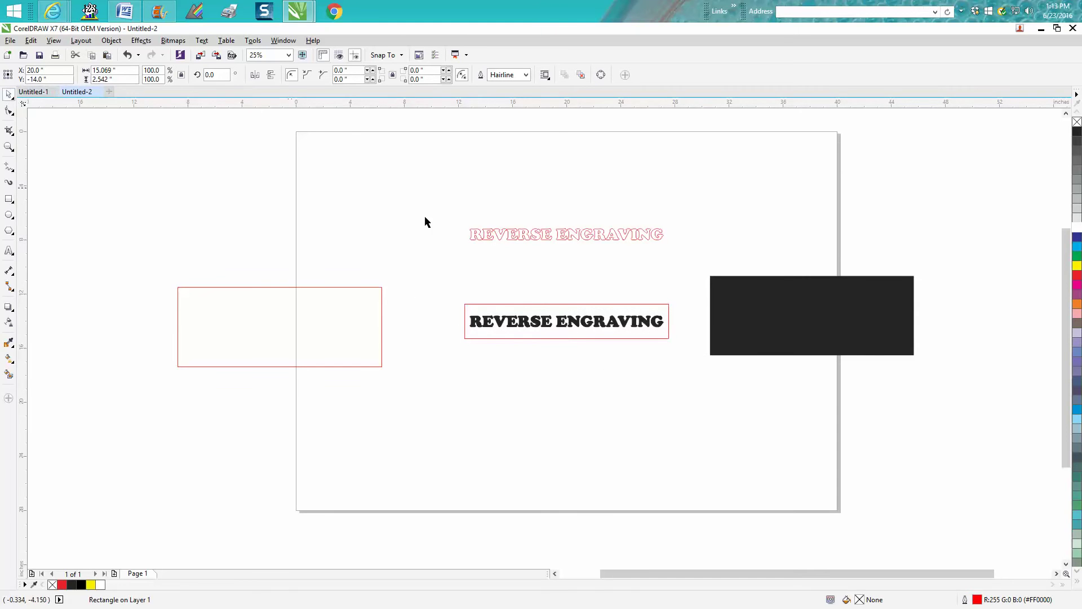
# Drag the pink outlined REVERSE ENGRAVING text onto the black box's centre and zoom in
pyautogui.click(526, 239)
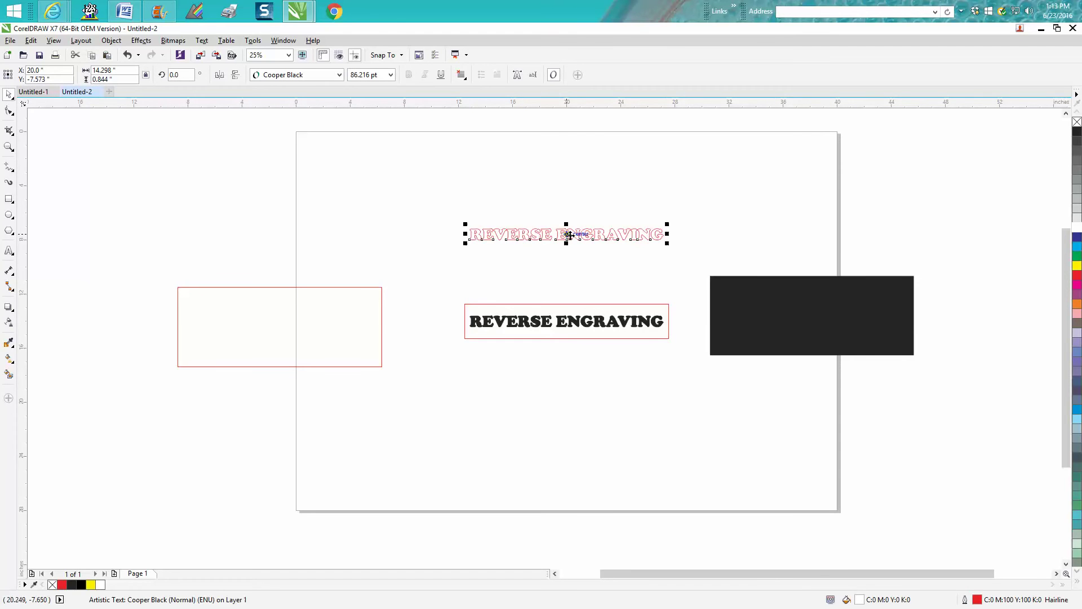
pyautogui.moveTo(569, 234); pyautogui.dragTo(816, 315)
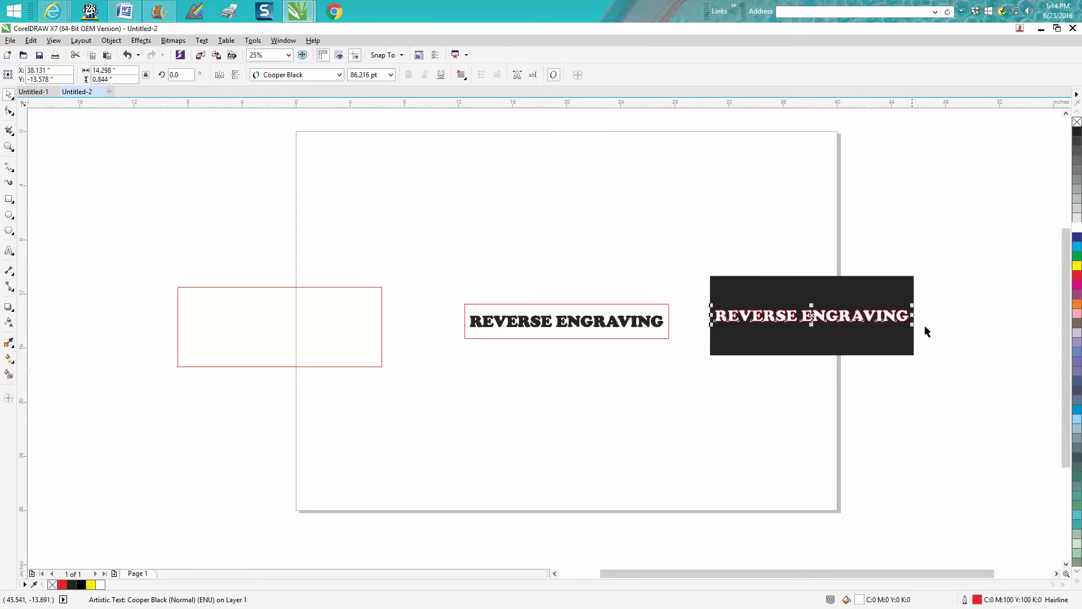
pyautogui.click(9, 147)
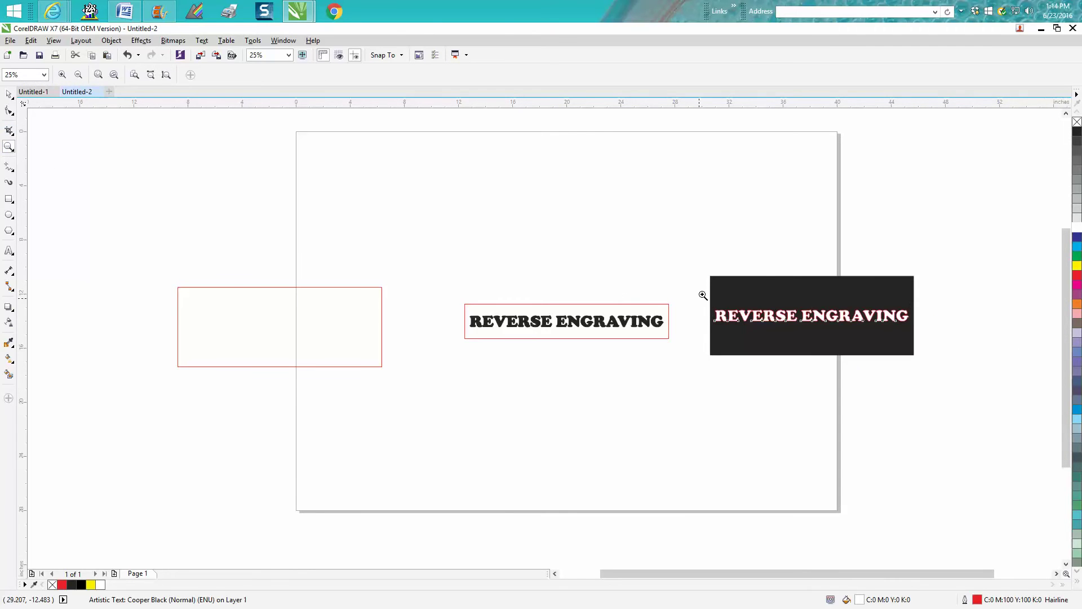
pyautogui.moveTo(705, 272); pyautogui.dragTo(980, 392)
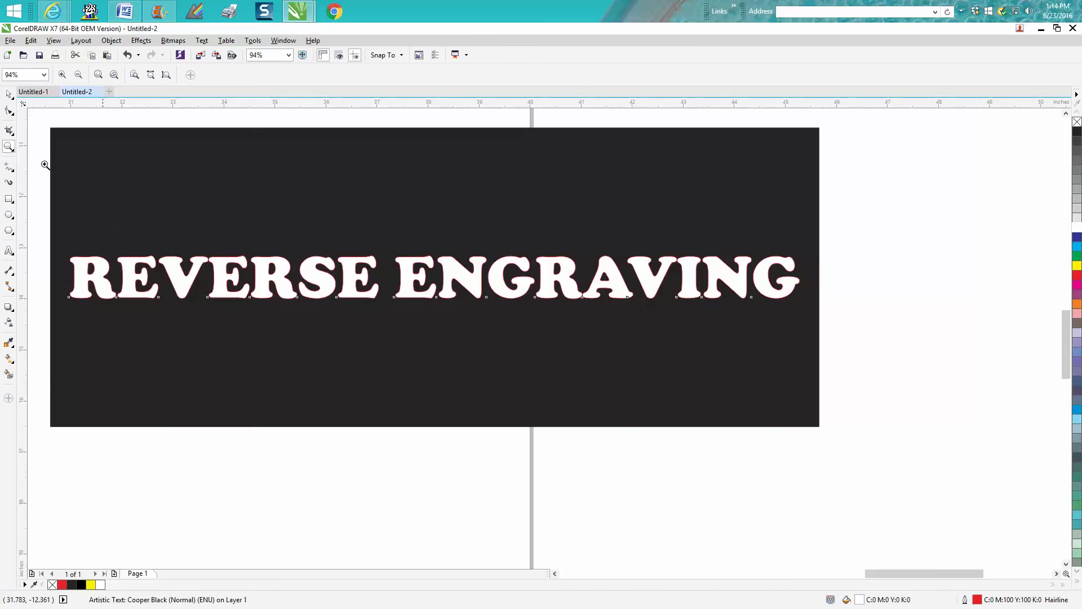
pyautogui.click(9, 94)
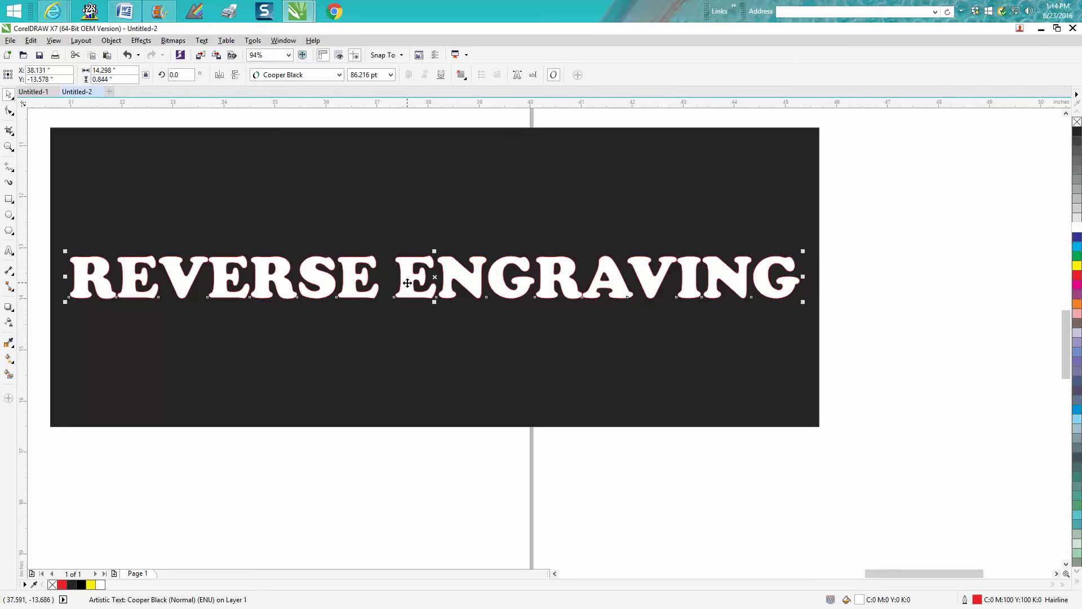
pyautogui.click(1077, 208)
pyautogui.click(1077, 200)
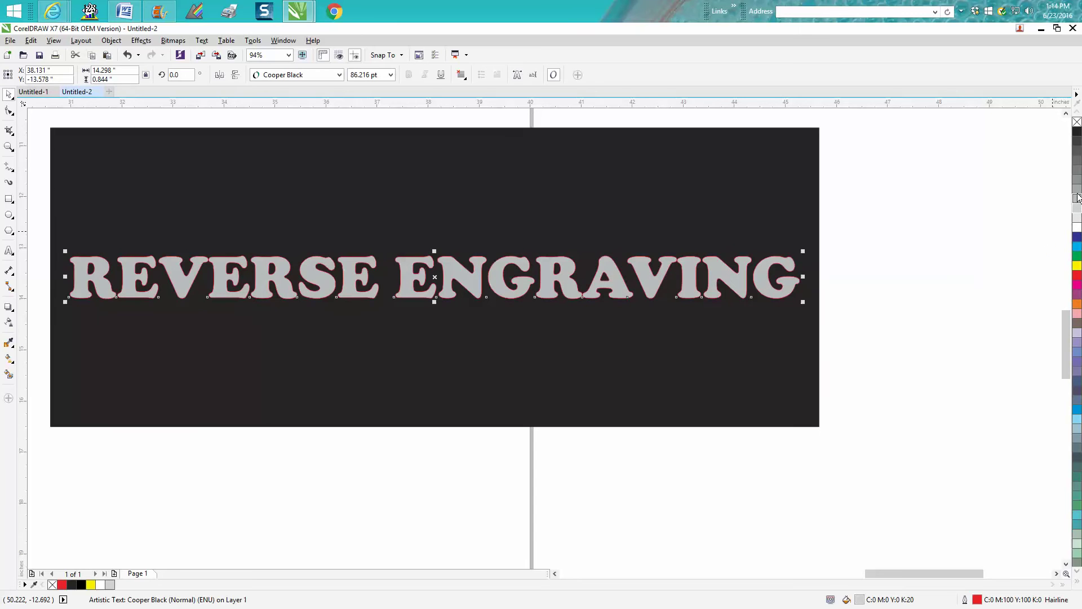
pyautogui.click(1077, 190)
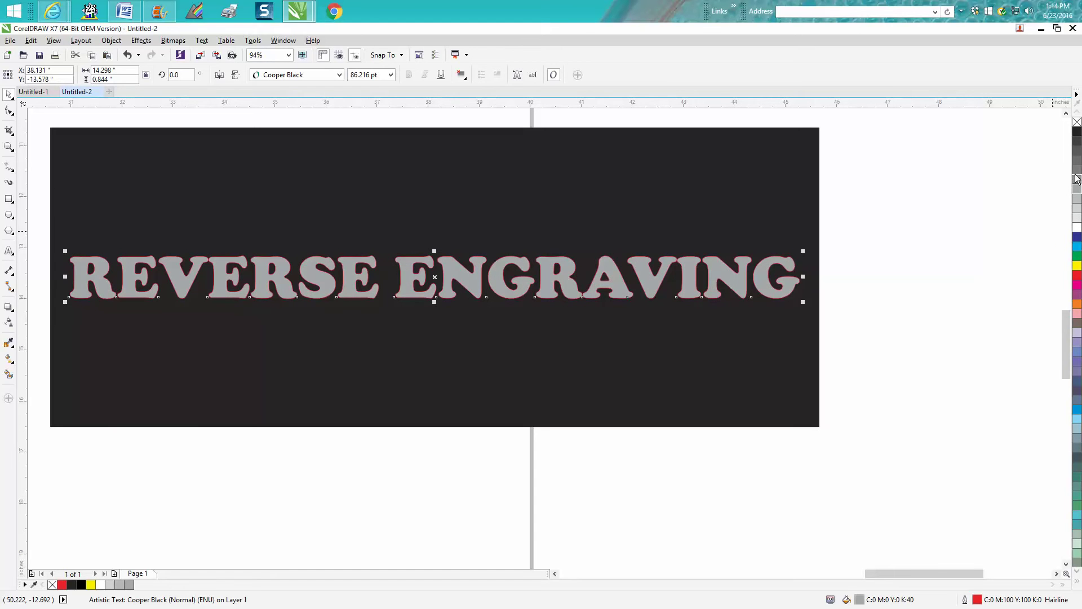
pyautogui.click(1077, 131)
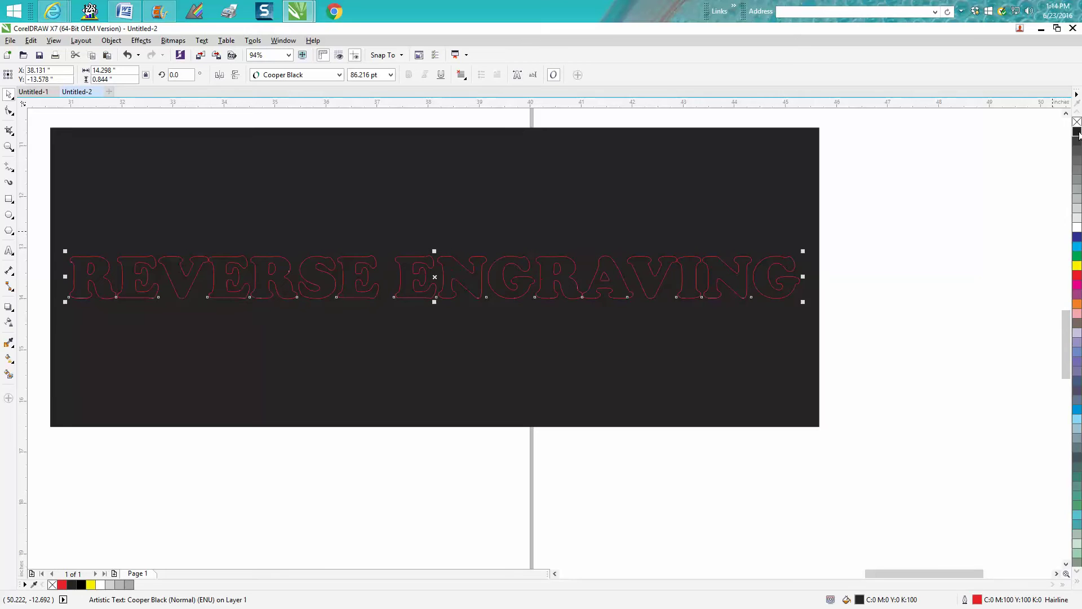
pyautogui.click(1077, 228)
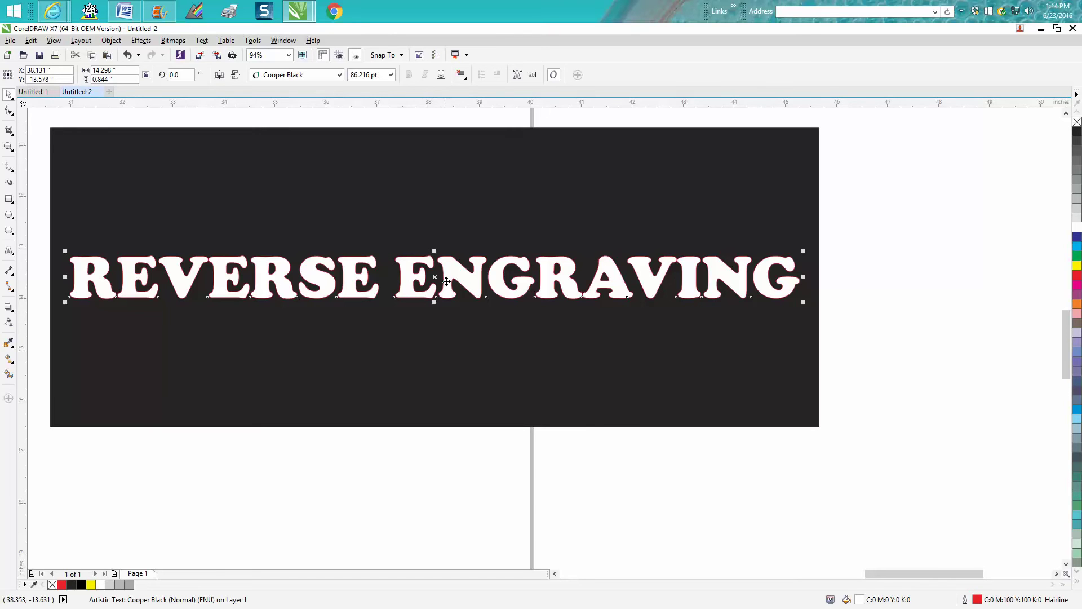
# Set the REVERSE ENGRAVING text to No Fill and lower it within the black box
pyautogui.click(1076, 122)
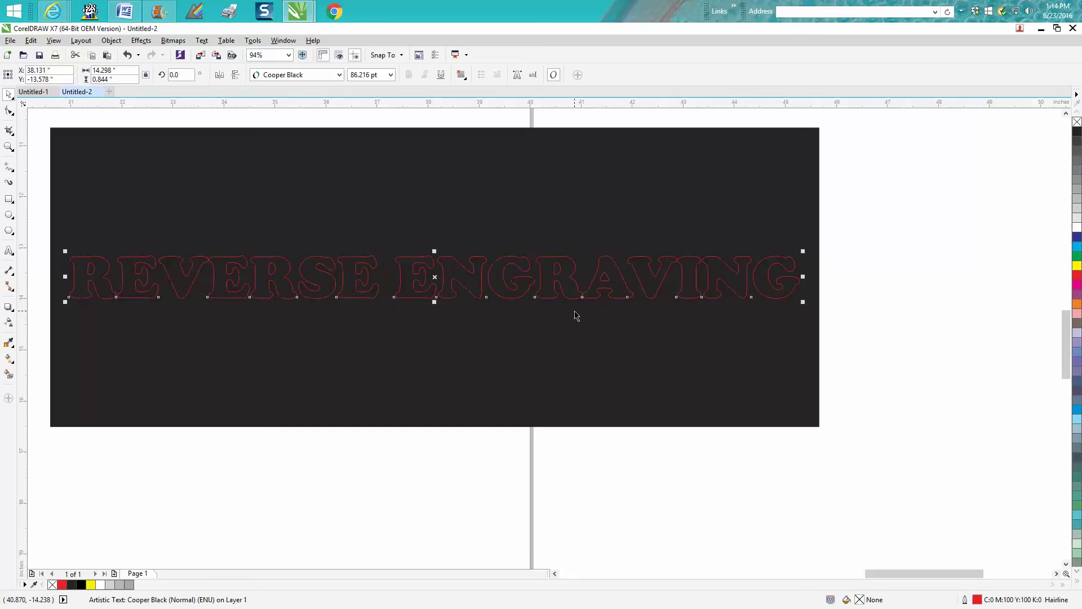
pyautogui.moveTo(436, 277); pyautogui.dragTo(437, 340)
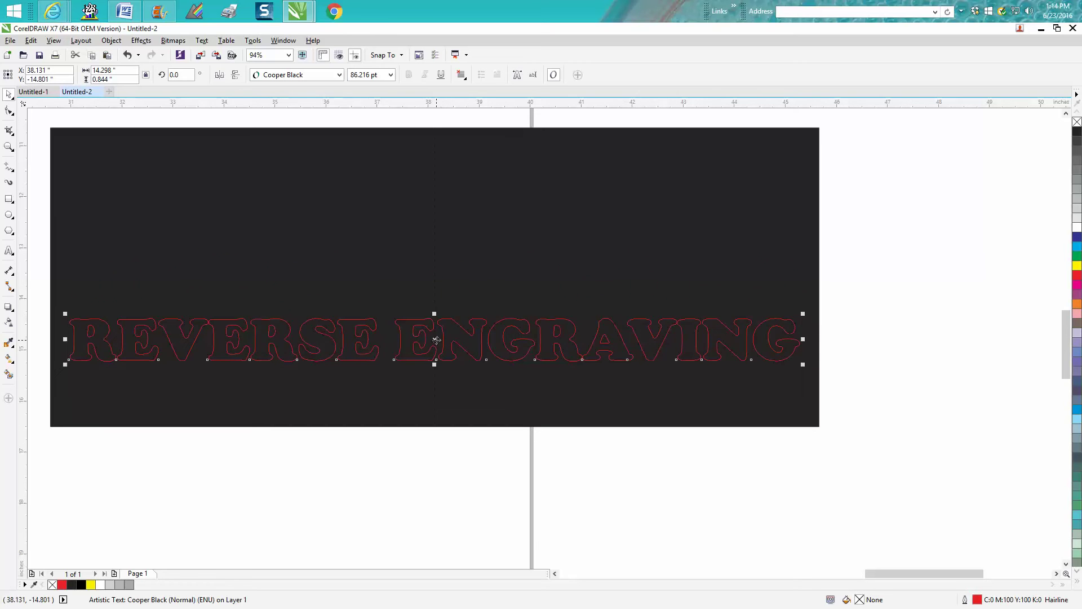
pyautogui.scroll(-3, 436, 337)
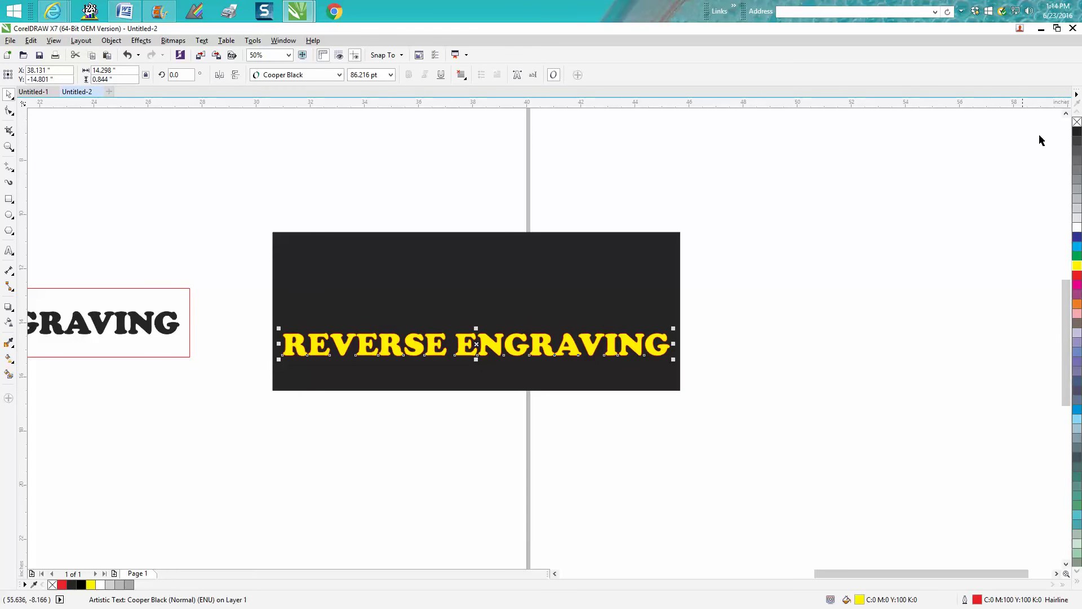
pyautogui.click(1076, 121)
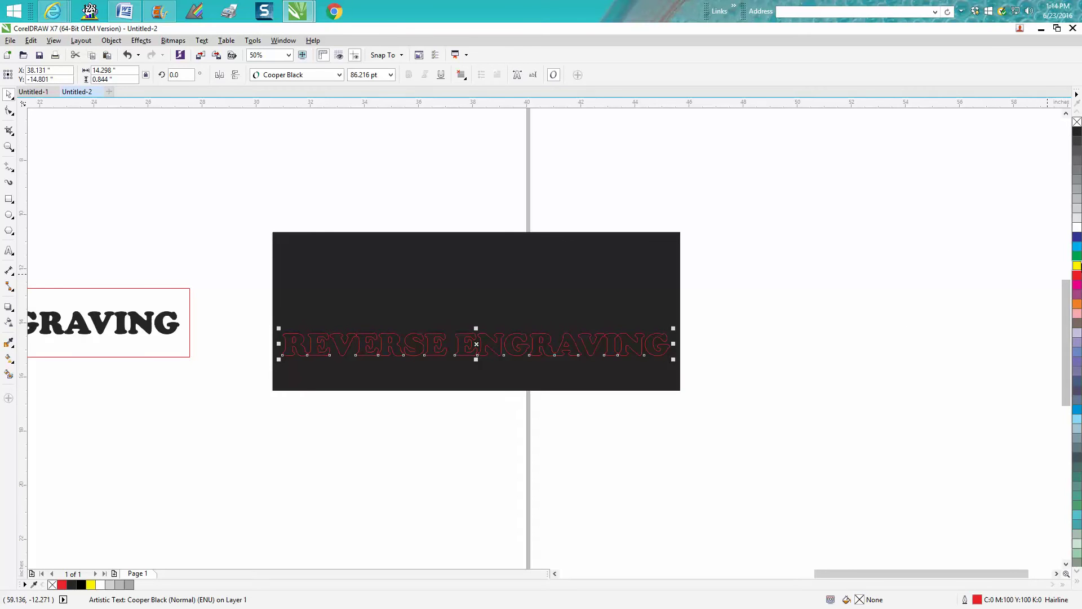
pyautogui.click(8, 199)
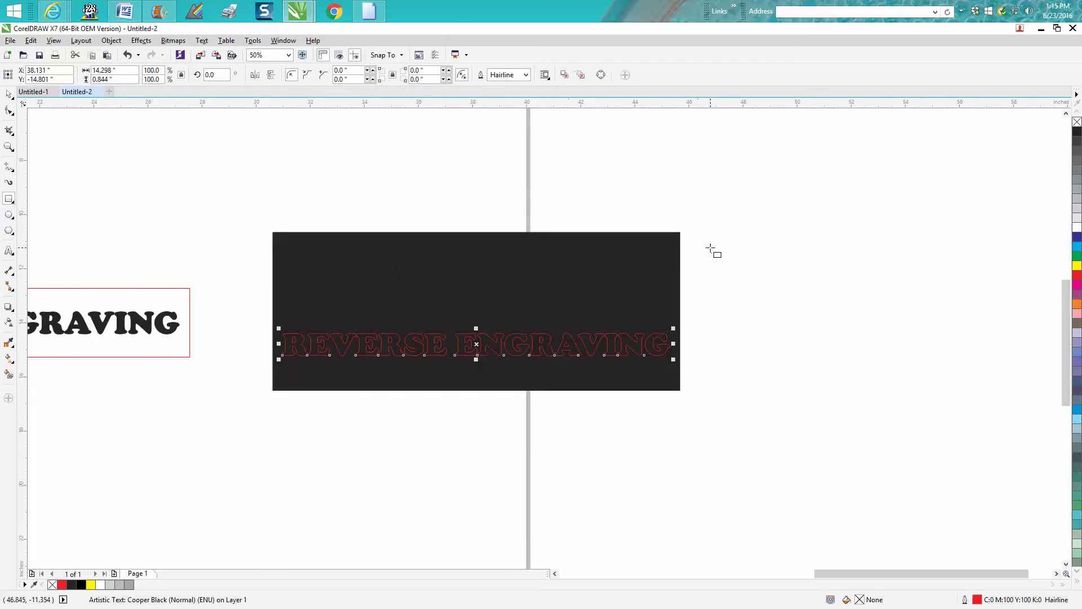
# Draw a yellow-filled, yellow-outlined rectangle to the right of the black panel
pyautogui.moveTo(710, 250); pyautogui.dragTo(978, 423)
pyautogui.rightClick(1078, 266)
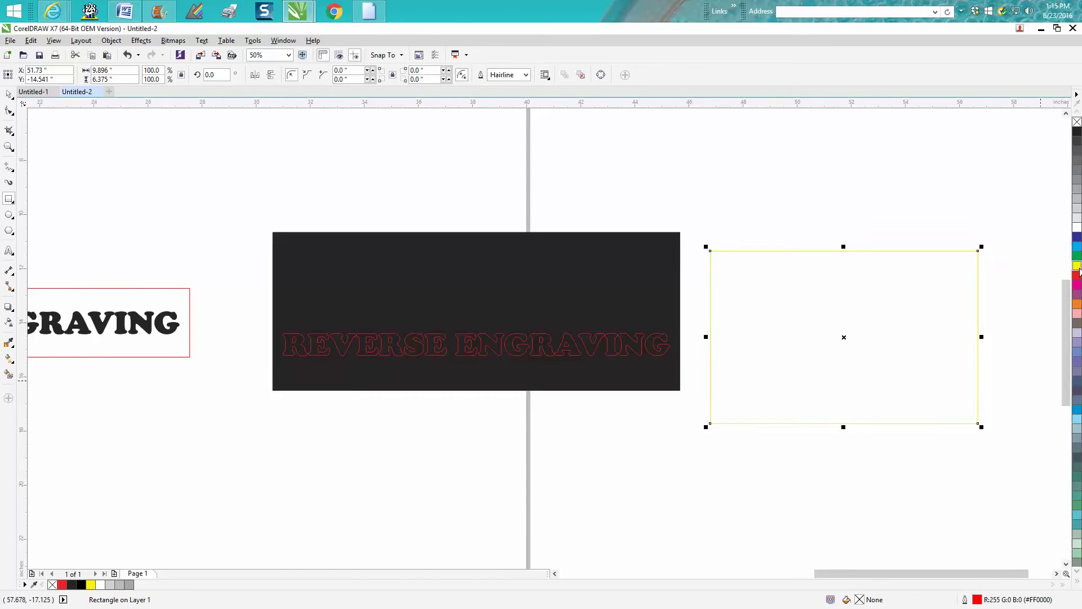
pyautogui.click(1077, 265)
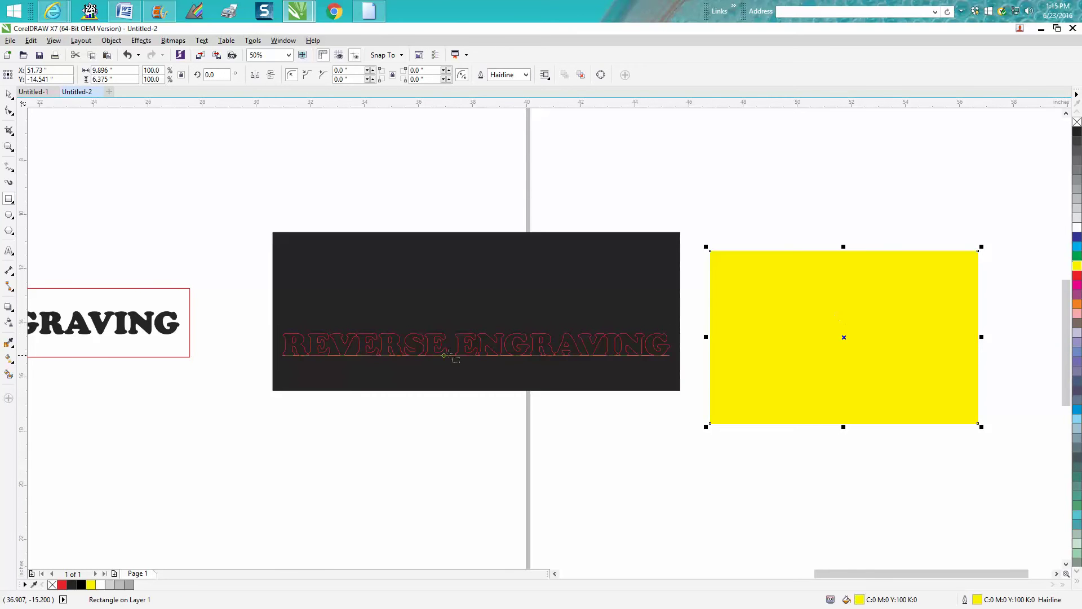
# Move the outline text onto the yellow rectangle and bring it To Front of Page
pyautogui.click(8, 94)
pyautogui.click(386, 338)
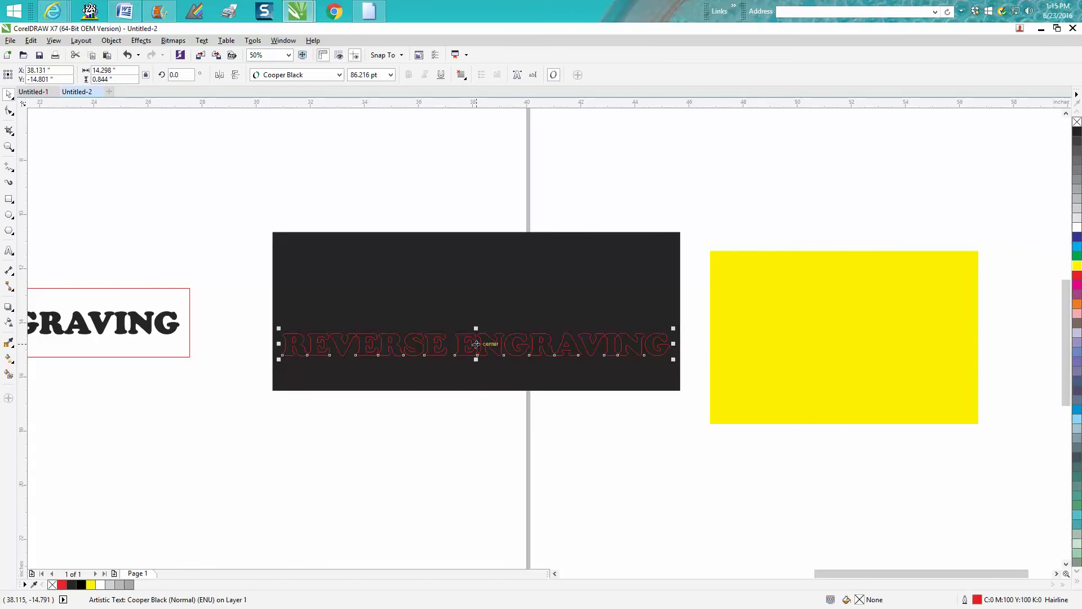
pyautogui.moveTo(476, 343); pyautogui.dragTo(844, 344)
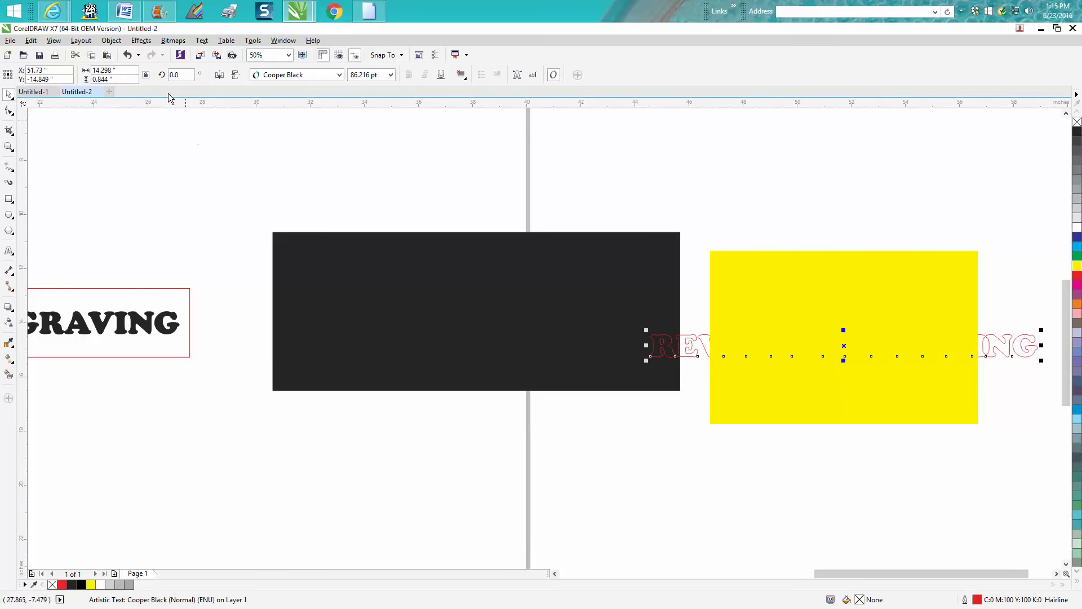
pyautogui.click(113, 42)
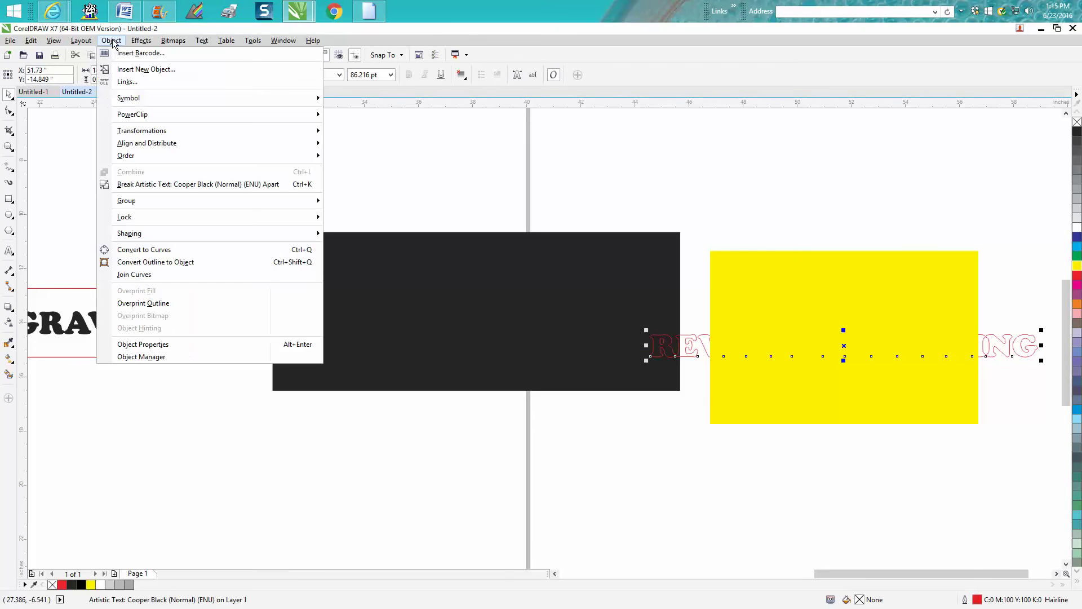
pyautogui.moveTo(142, 156)
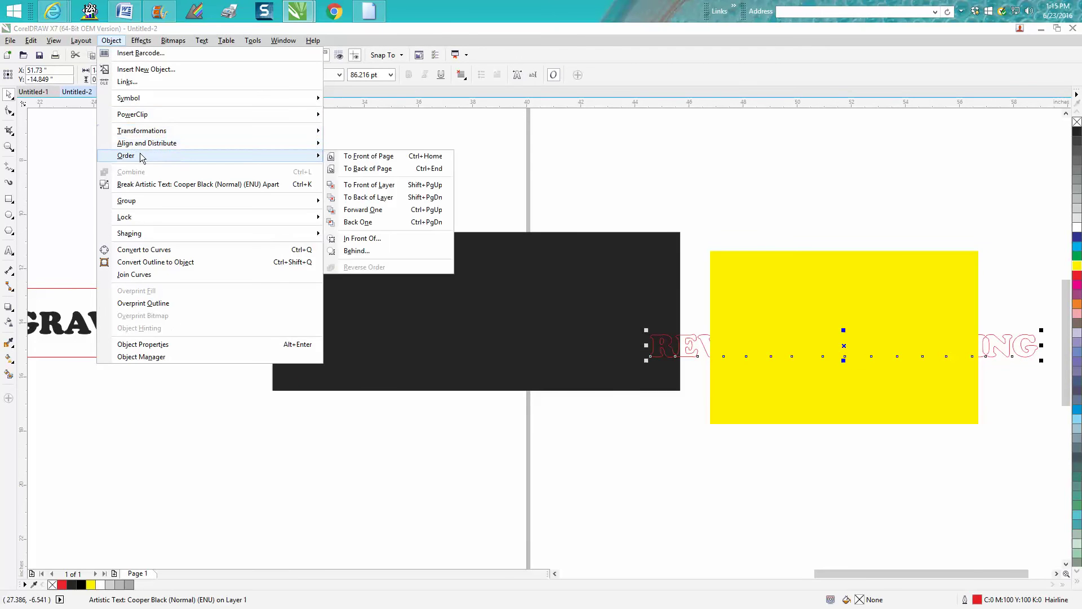
pyautogui.click(358, 158)
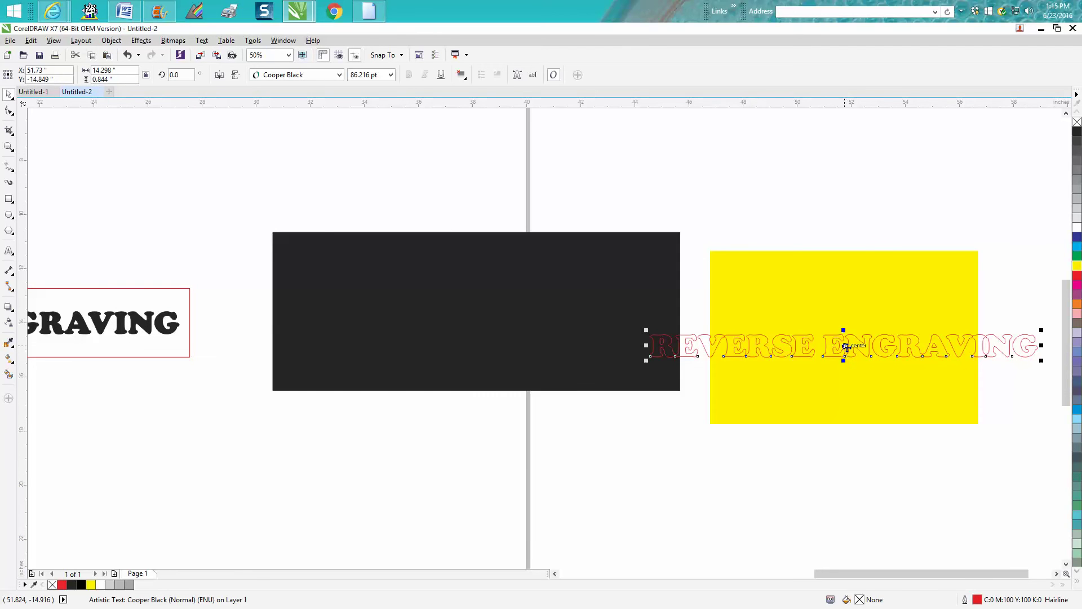
# Move the outline text above the black panel, then delete the black panel
pyautogui.moveTo(847, 348); pyautogui.dragTo(539, 255)
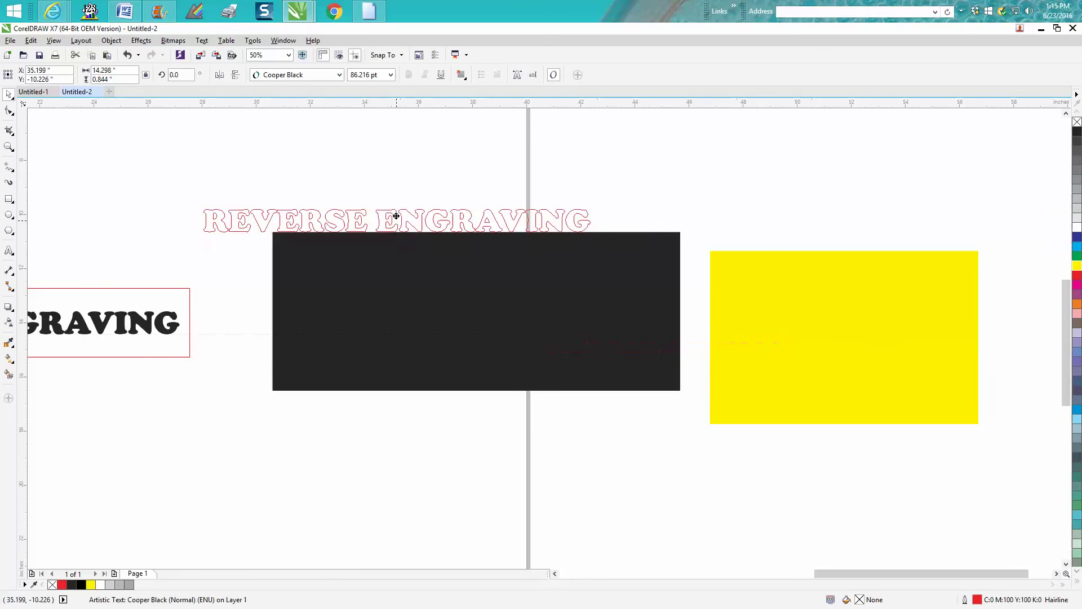
pyautogui.click(428, 270)
pyautogui.press('Delete')
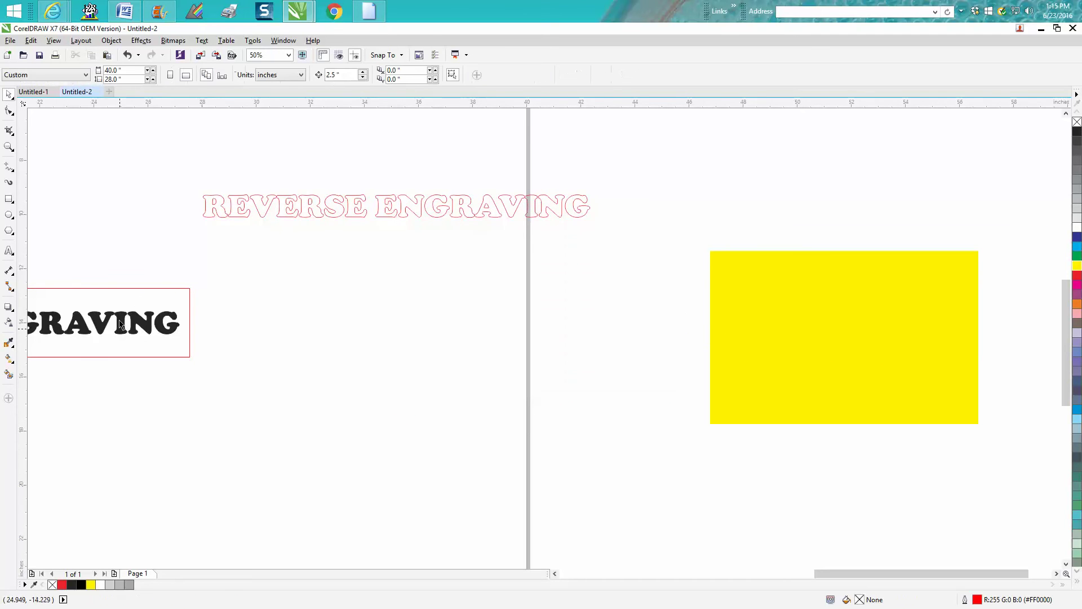
# Delete the red frame around the black text, then restore it
pyautogui.click(146, 288)
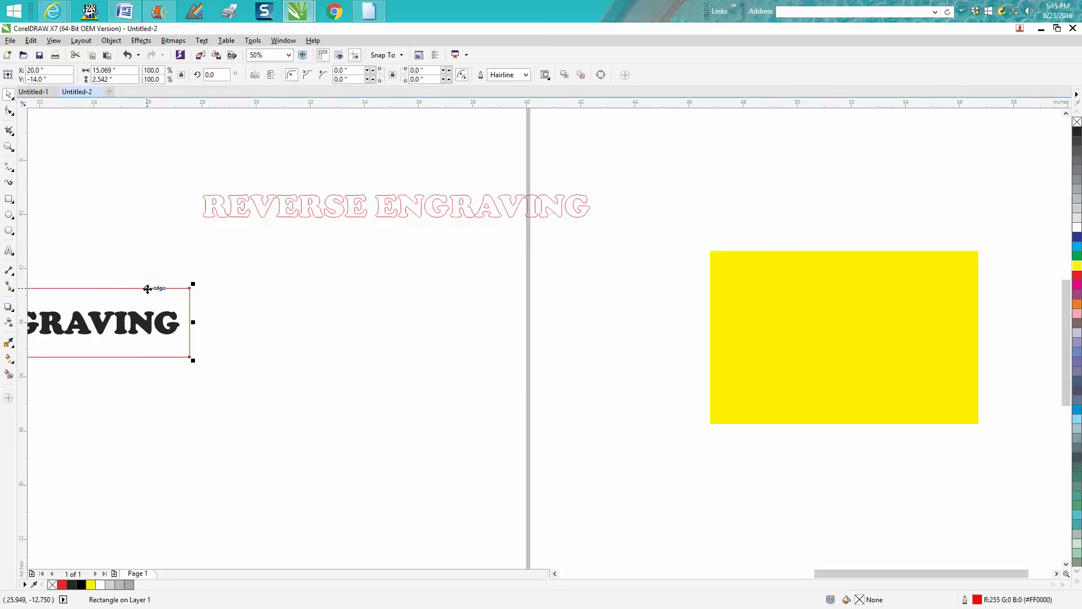
pyautogui.press('Delete')
pyautogui.scroll(-1, 171, 299)
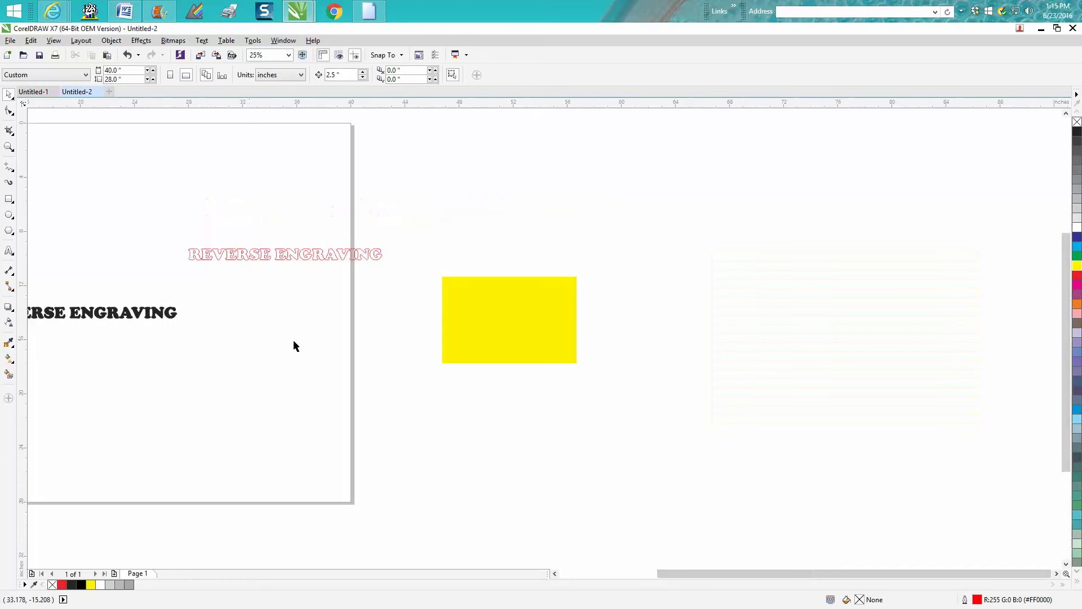
pyautogui.press('Tab')
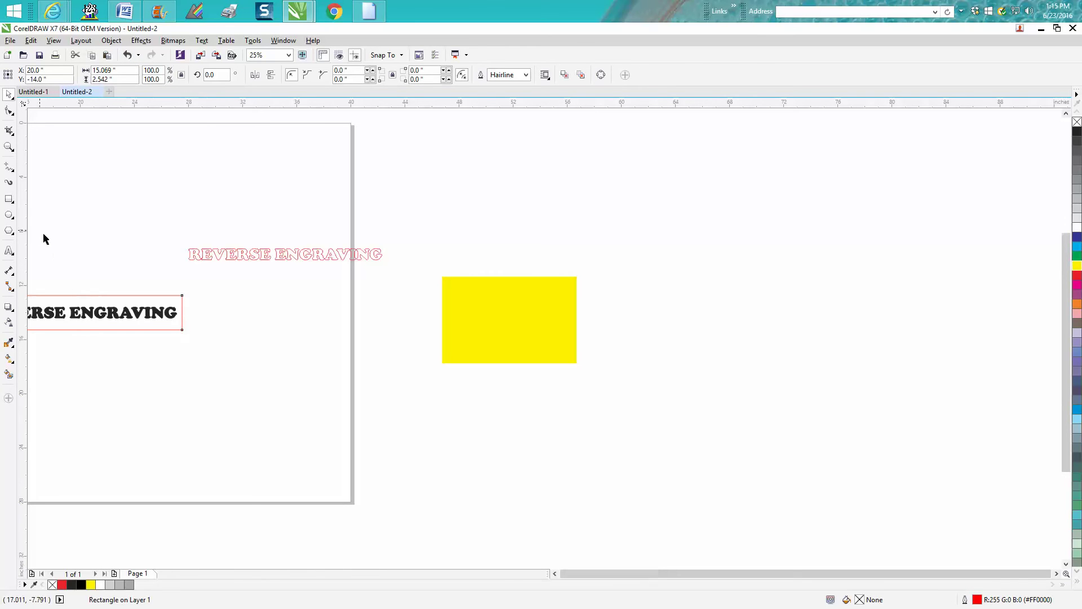
pyautogui.scroll(-2, 44, 237)
# Zoom in closely on the framed black REVERSE ENGRAVING text
pyautogui.click(9, 147)
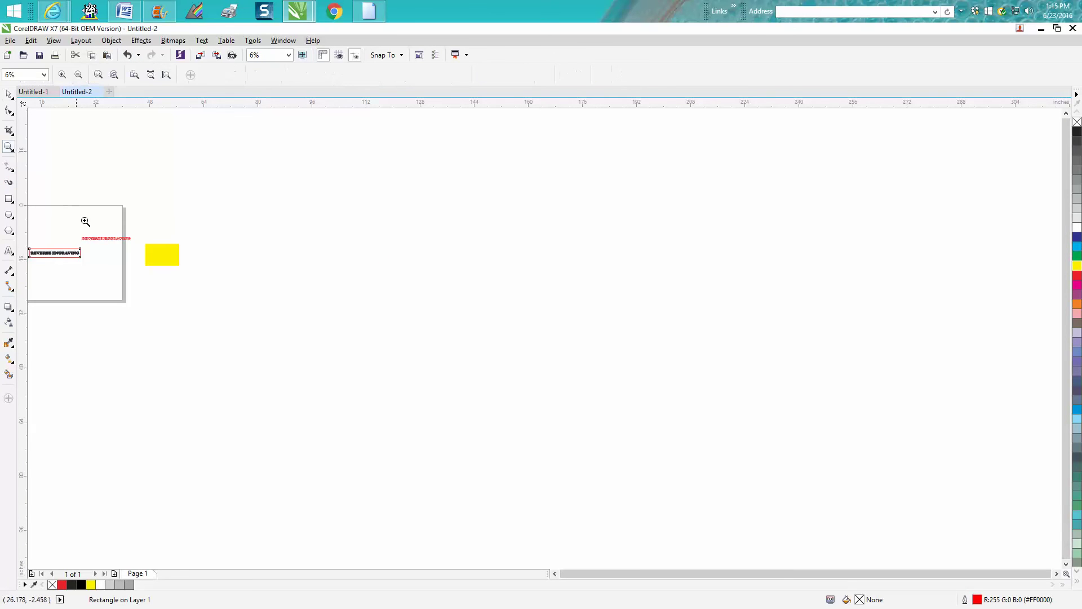
pyautogui.moveTo(88, 224); pyautogui.dragTo(47, 280)
pyautogui.moveTo(195, 271); pyautogui.dragTo(740, 433)
# Send the red frame rectangle To Back of Page
pyautogui.press('space')
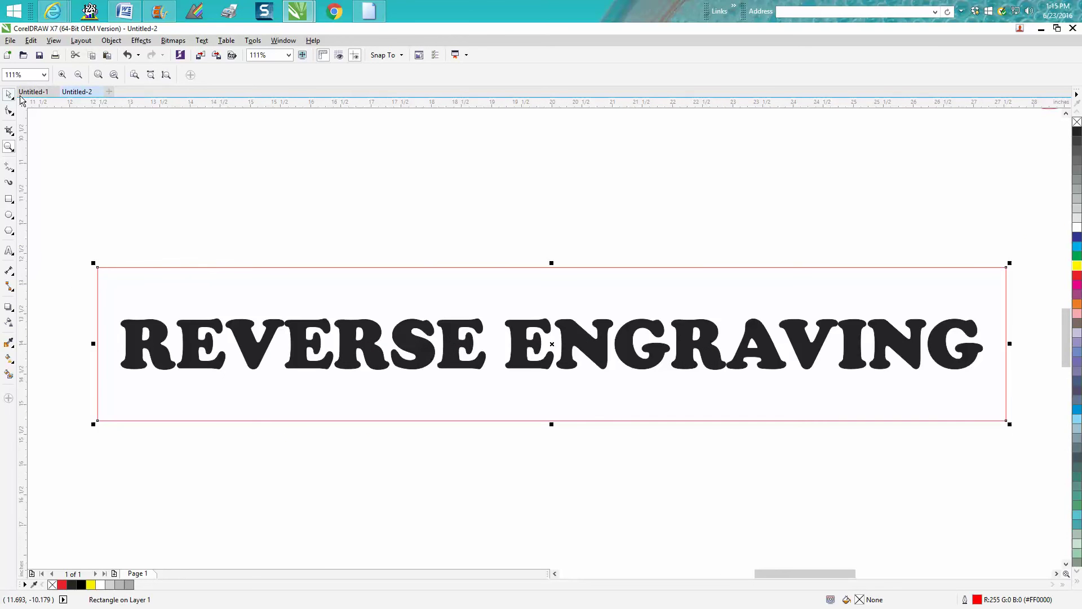
pyautogui.click(282, 295)
pyautogui.click(276, 325)
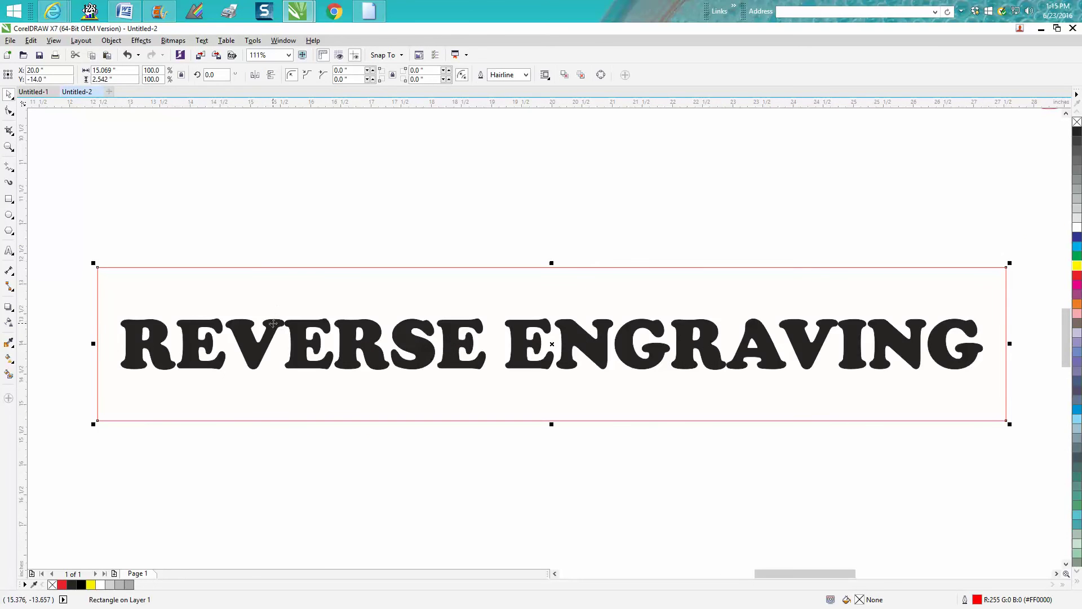
pyautogui.click(272, 335)
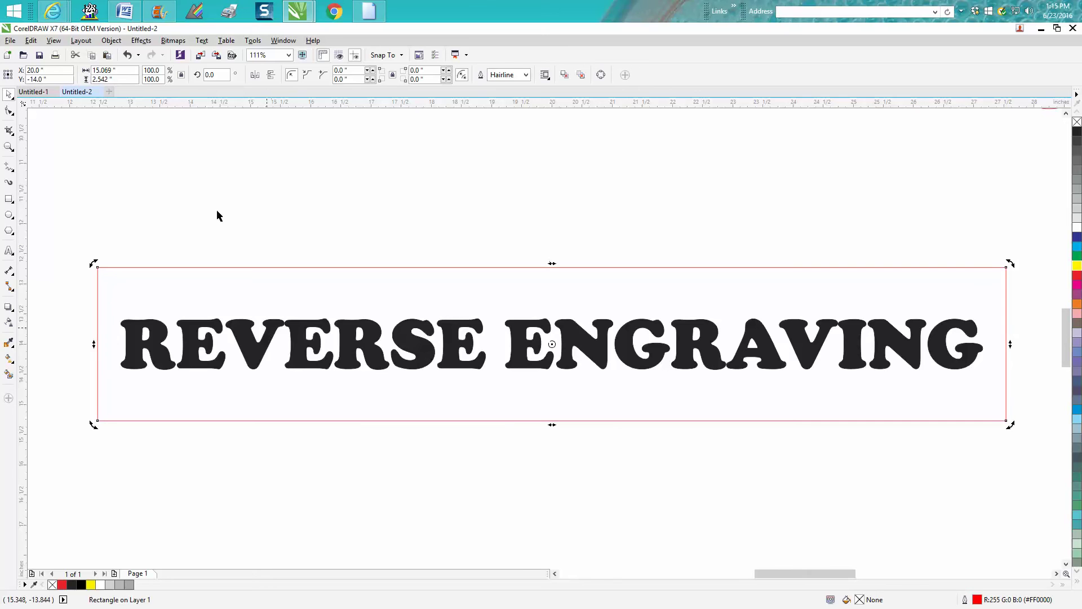
pyautogui.click(111, 41)
pyautogui.moveTo(145, 161)
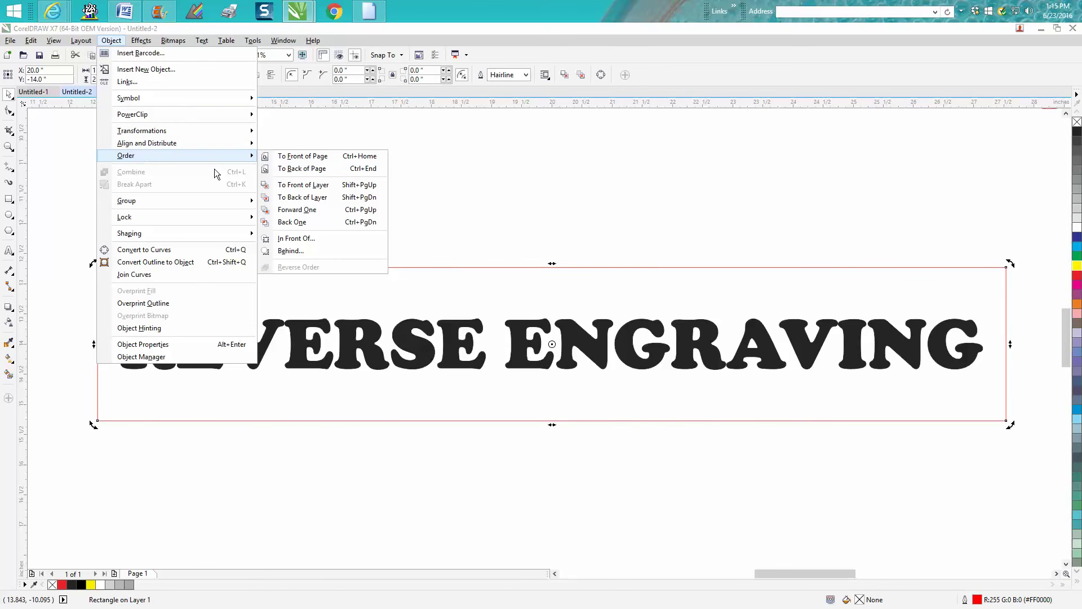
pyautogui.click(298, 168)
pyautogui.click(298, 169)
# Give the REVERSE ENGRAVING text no fill and a red outline
pyautogui.click(300, 324)
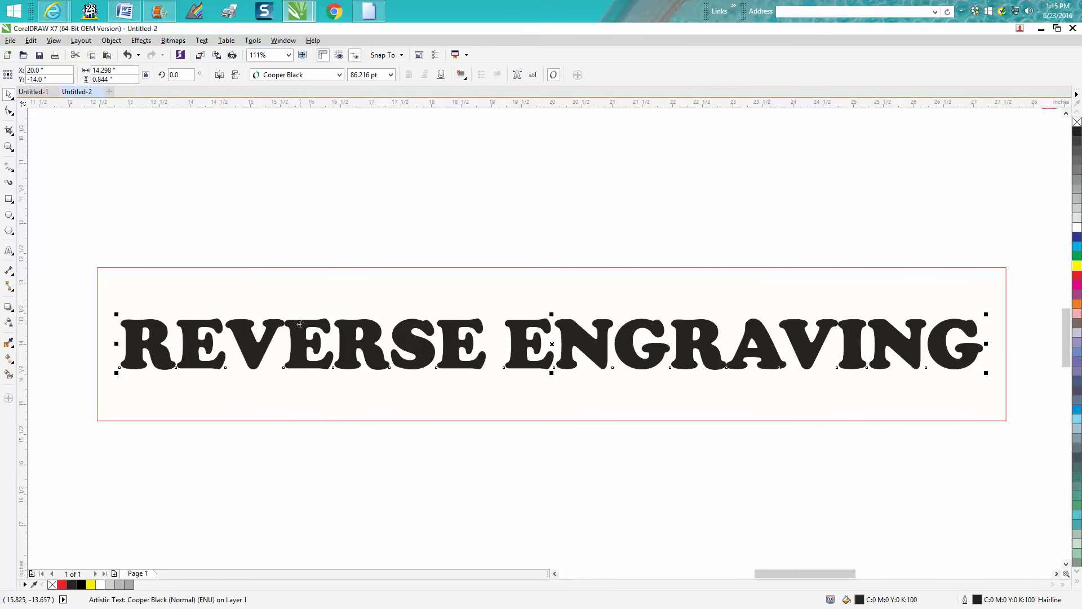
pyautogui.click(1077, 122)
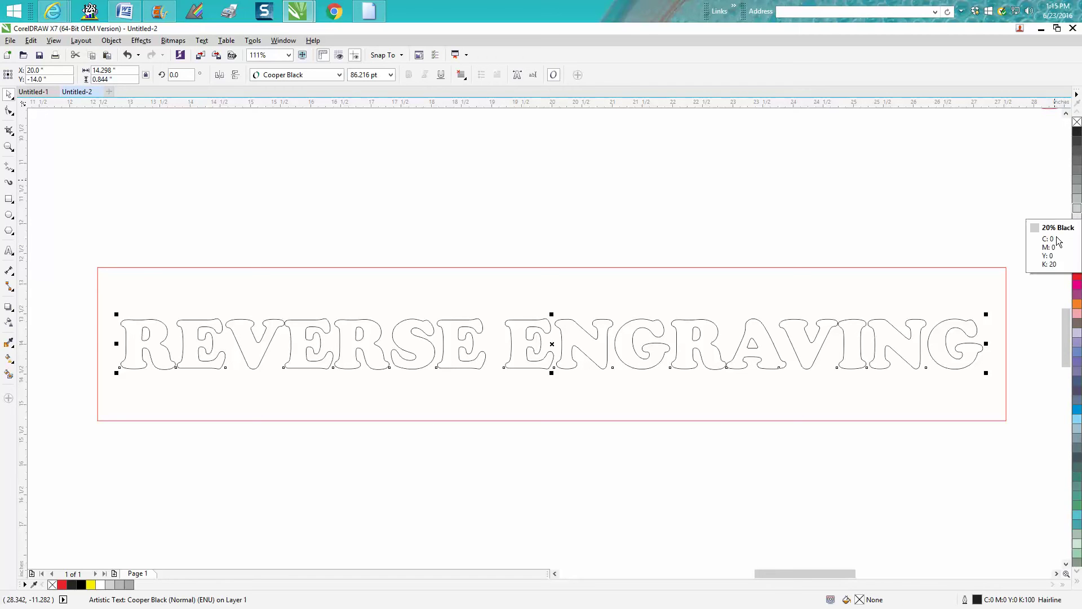
pyautogui.rightClick(1078, 275)
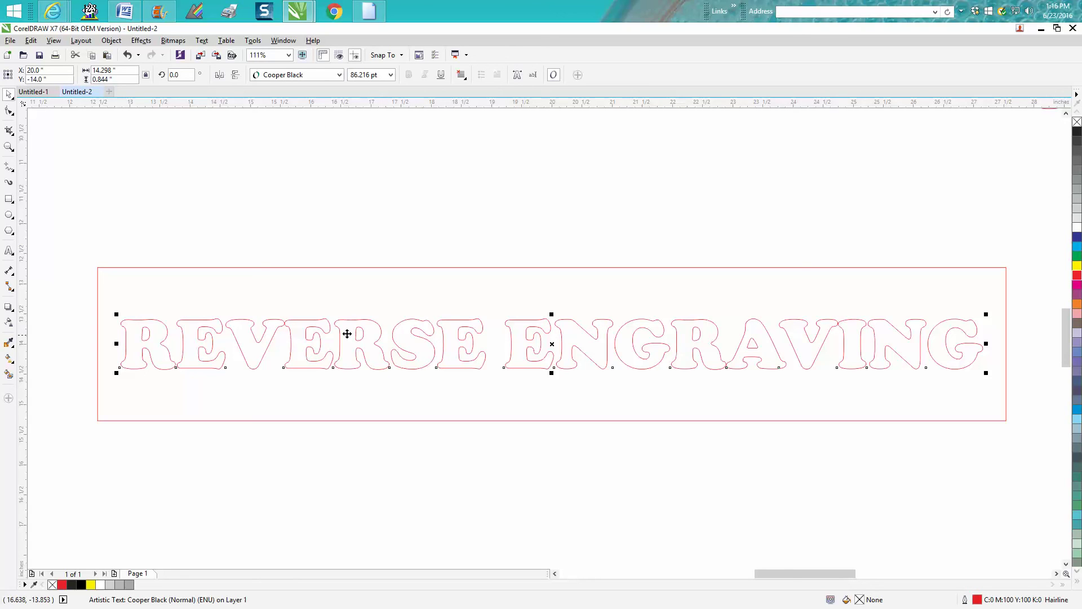
# Smart Fill the area around the letters and the R counters black
pyautogui.click(9, 377)
pyautogui.click(142, 302)
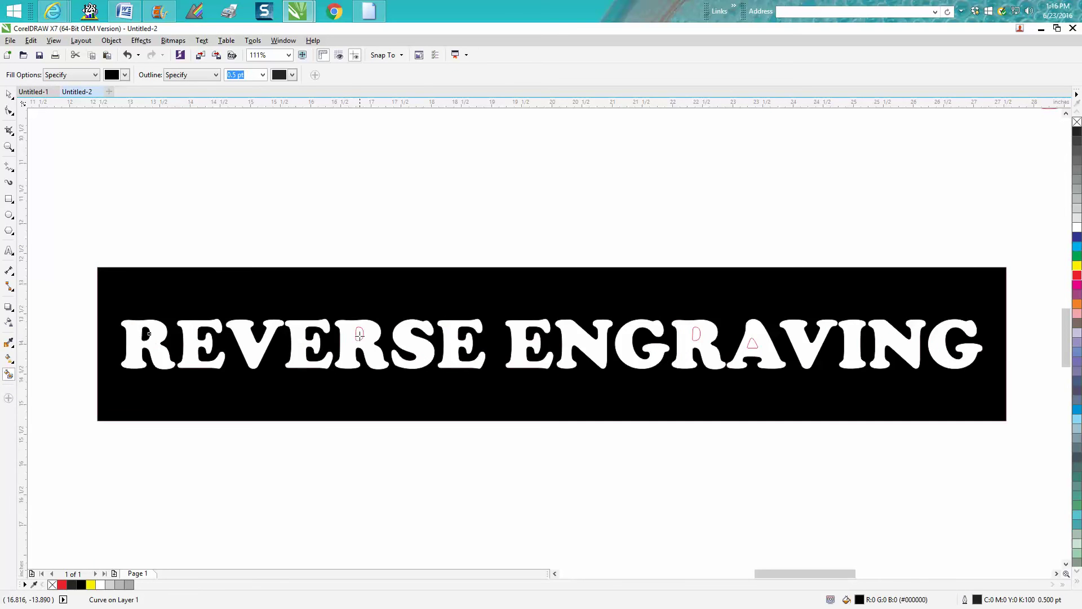
pyautogui.click(360, 334)
pyautogui.click(696, 336)
# Marquee-select all the engraving pieces together
pyautogui.click(9, 94)
pyautogui.moveTo(96, 185); pyautogui.dragTo(1030, 463)
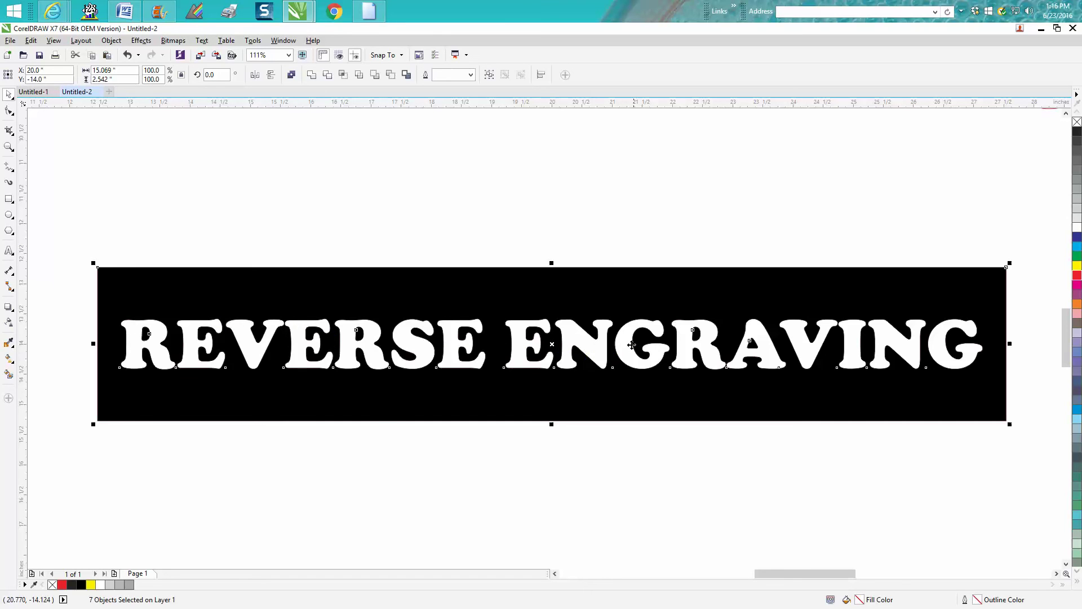
pyautogui.scroll(-2, 631, 343)
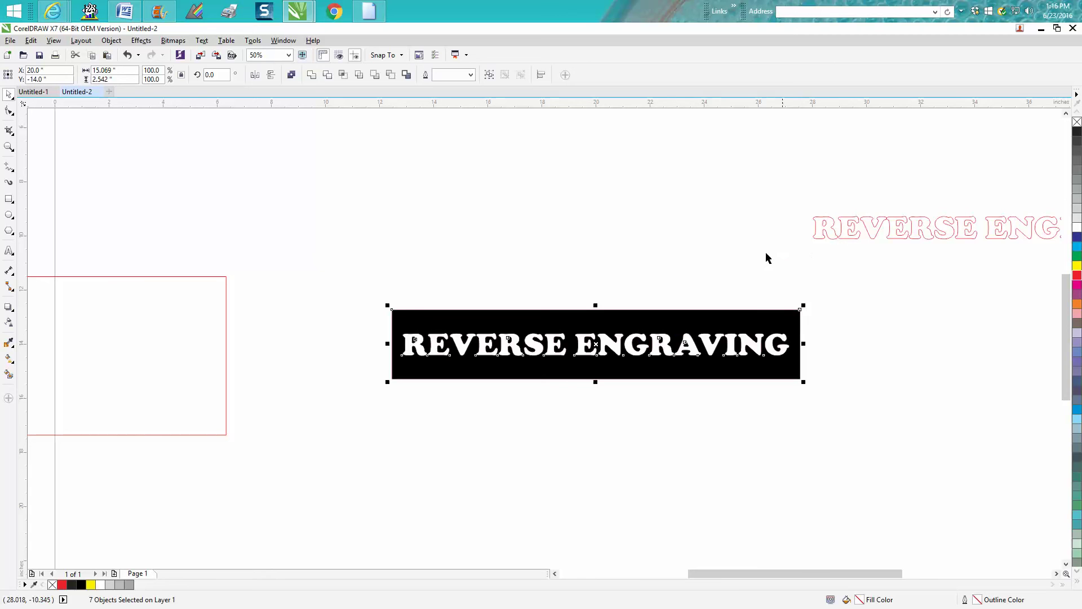
# Move the outlined REVERSE ENGRAVING text just above the black box and fill it black
pyautogui.click(969, 235)
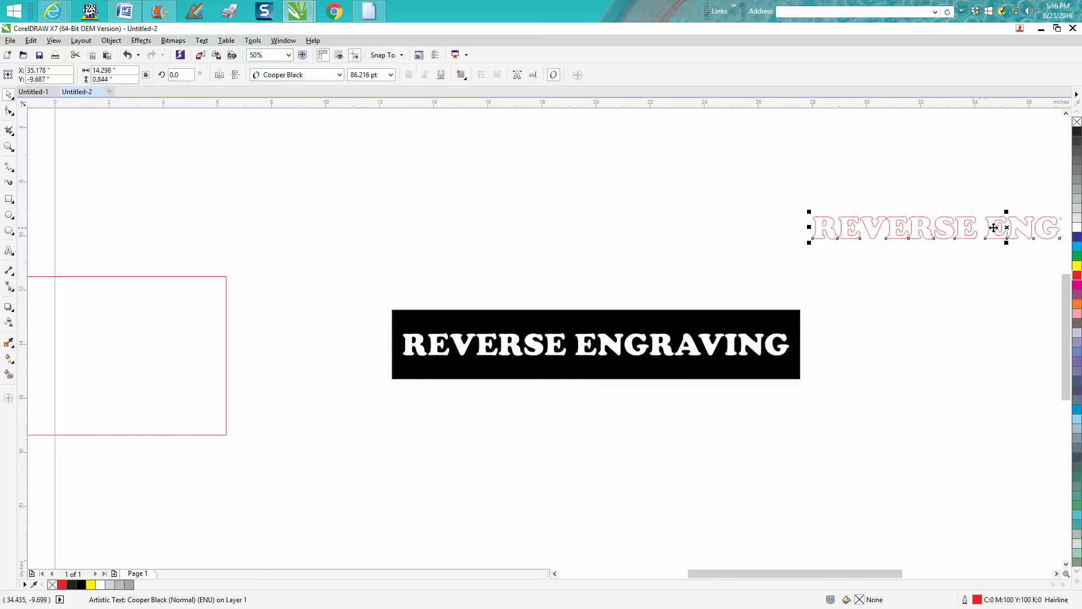
pyautogui.moveTo(1001, 228); pyautogui.dragTo(582, 276)
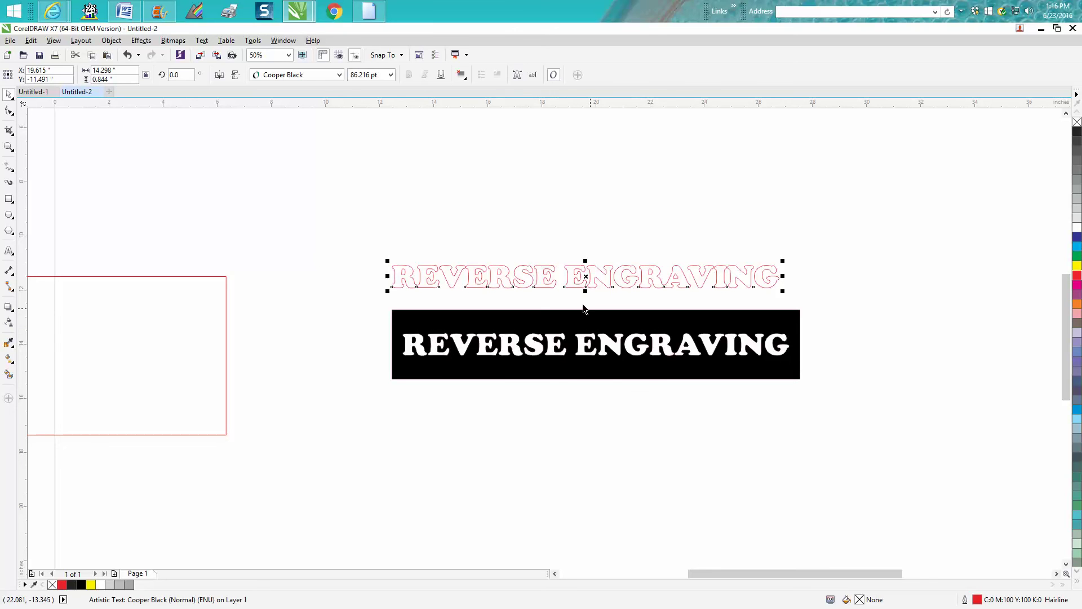
pyautogui.click(1076, 131)
pyautogui.click(1056, 137)
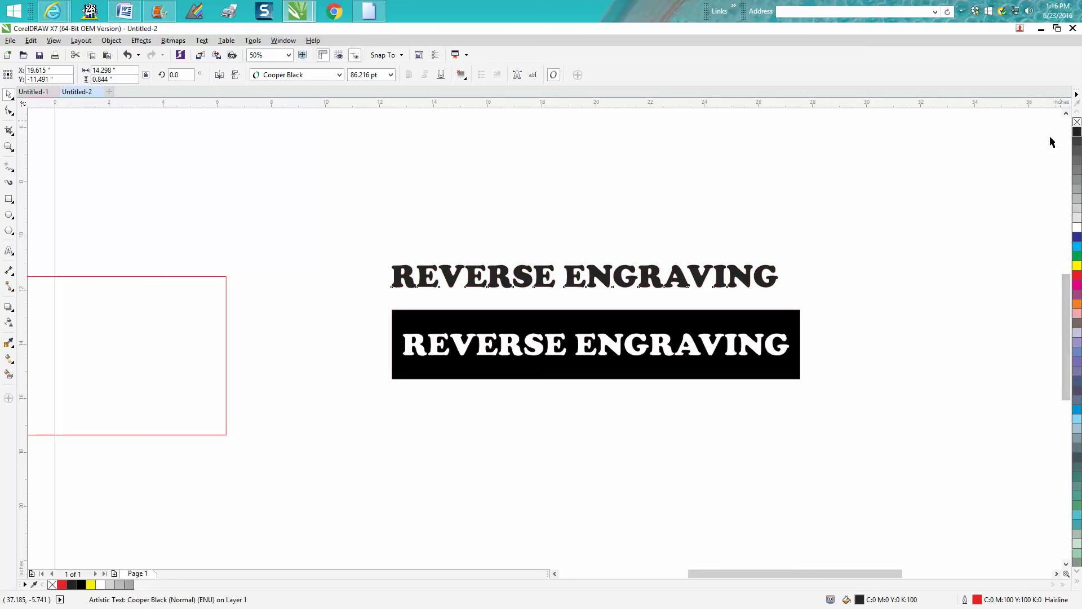
pyautogui.click(620, 347)
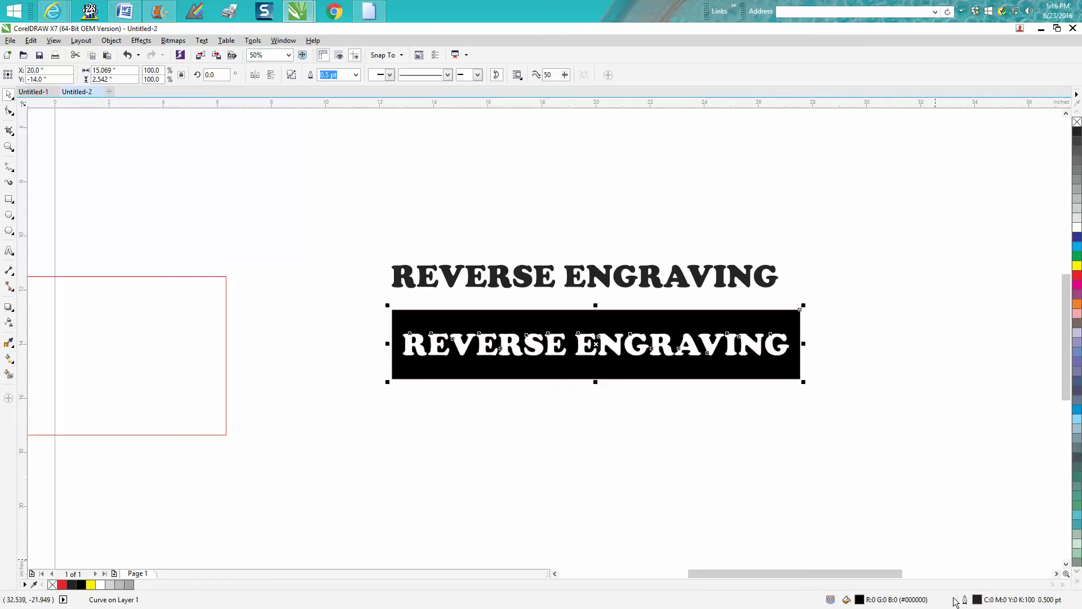
# Set the black box's outline to none and drag it down-right, exposing the red outlined text
pyautogui.rightClick(1077, 123)
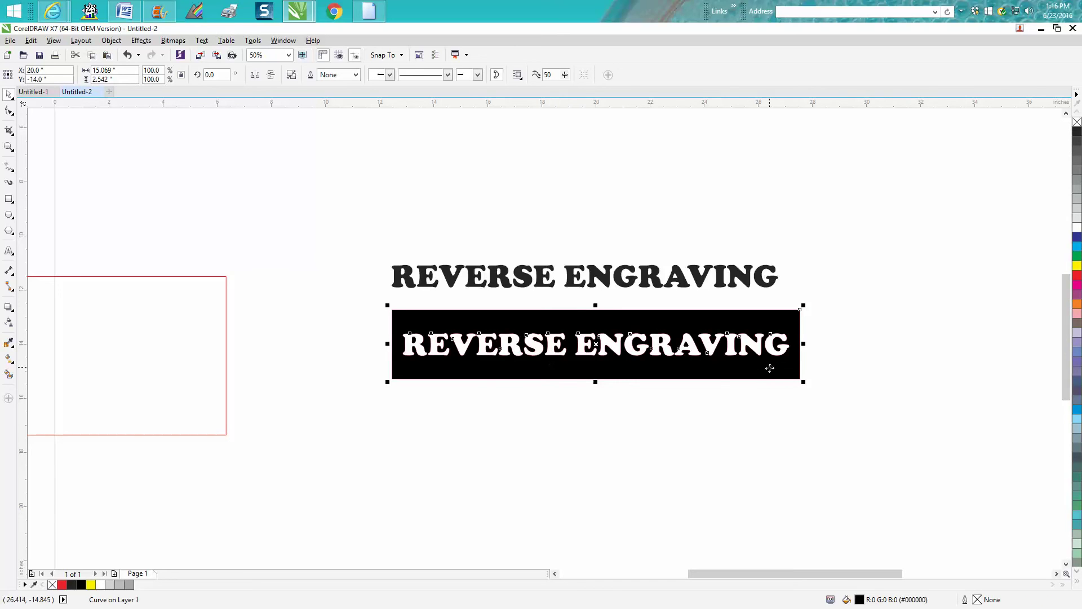
pyautogui.click(9, 147)
pyautogui.moveTo(366, 286); pyautogui.dragTo(884, 439)
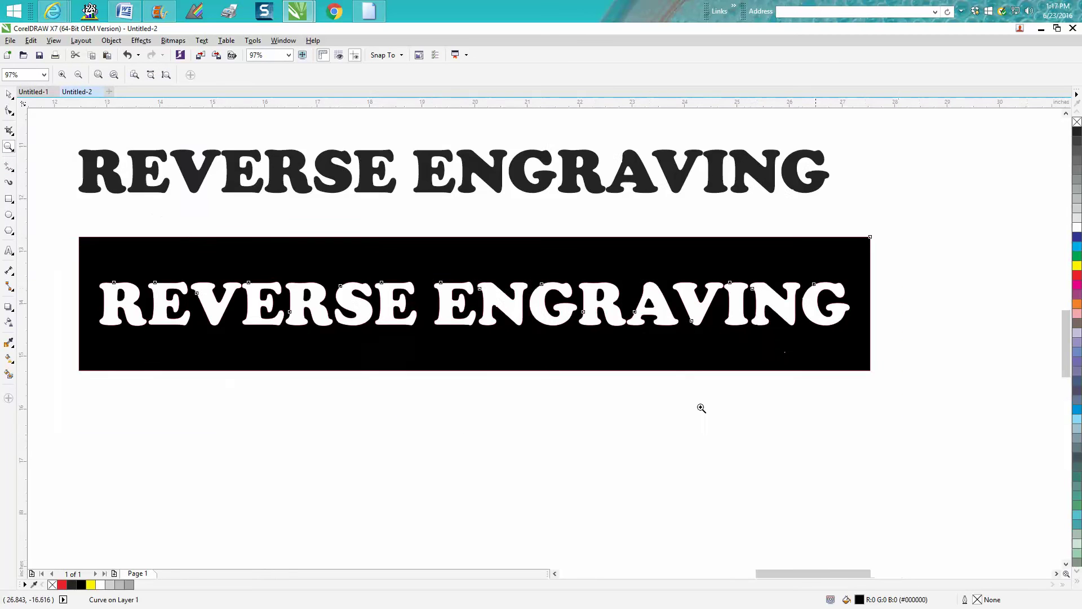
pyautogui.click(9, 94)
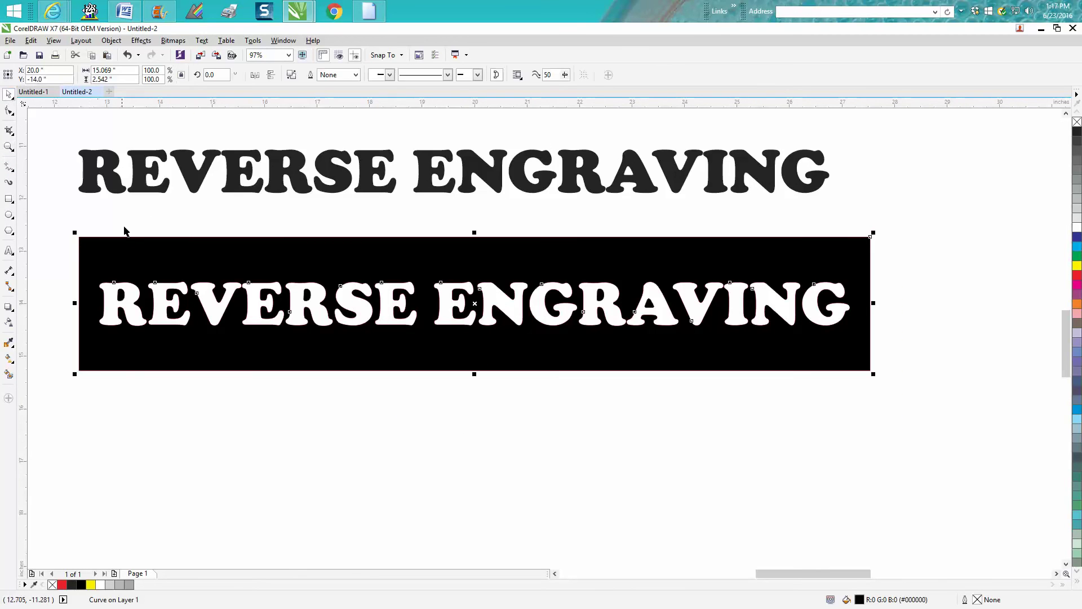
pyautogui.moveTo(301, 283); pyautogui.dragTo(347, 382)
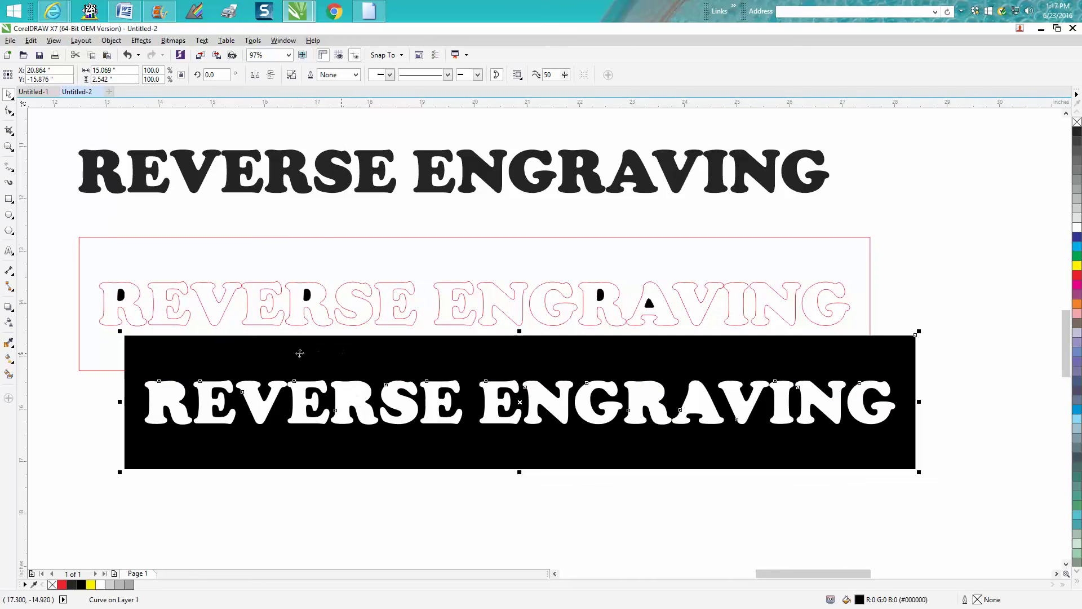
pyautogui.click(186, 284)
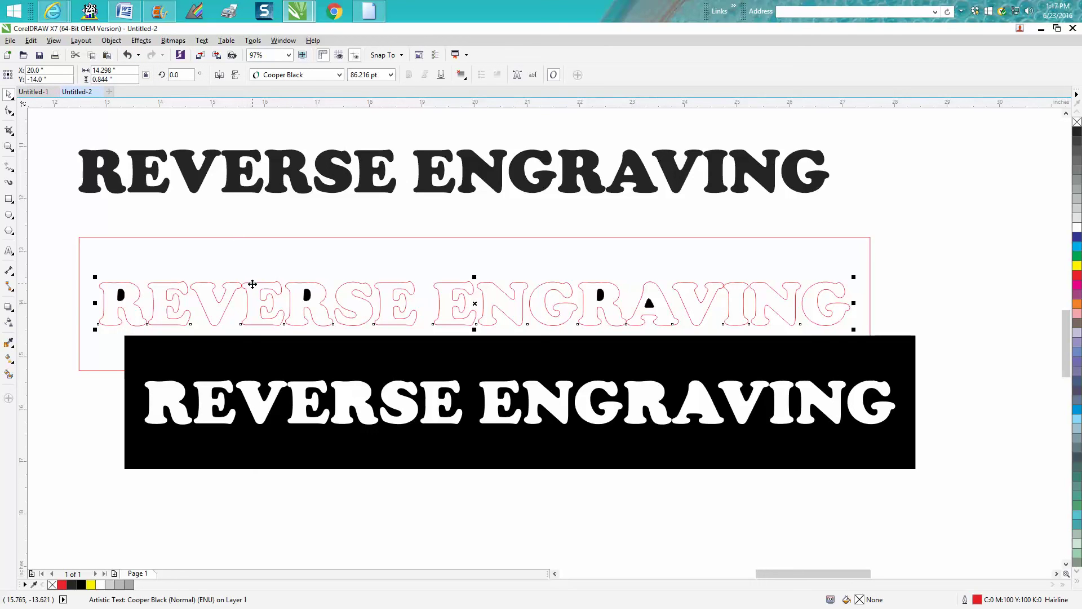
# Set the text's outline width to None, then undo twice to restore the black box
pyautogui.doubleClick(978, 601)
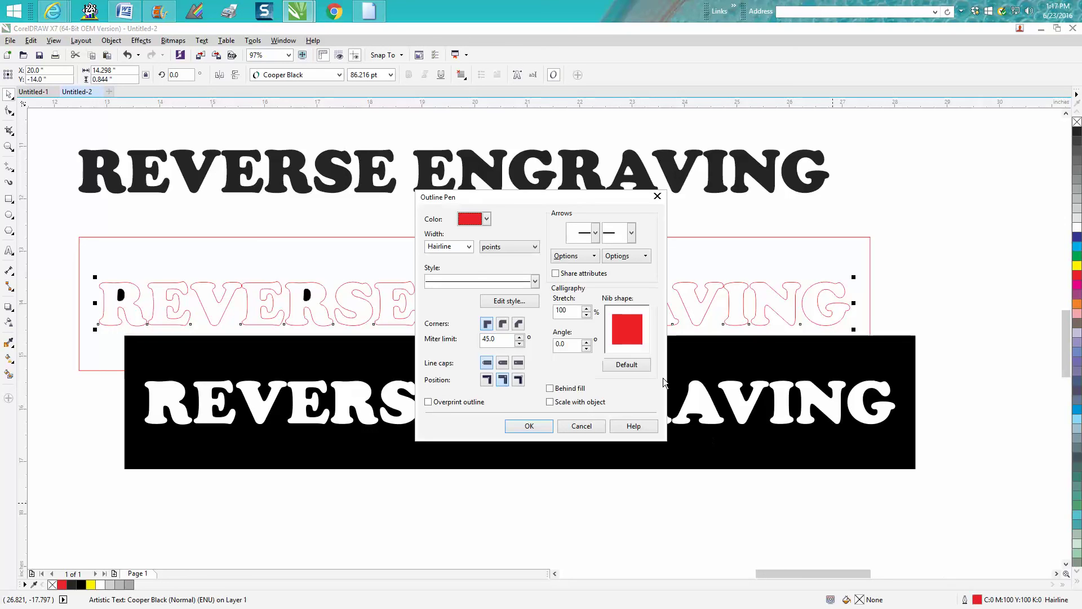
pyautogui.click(468, 246)
pyautogui.click(442, 258)
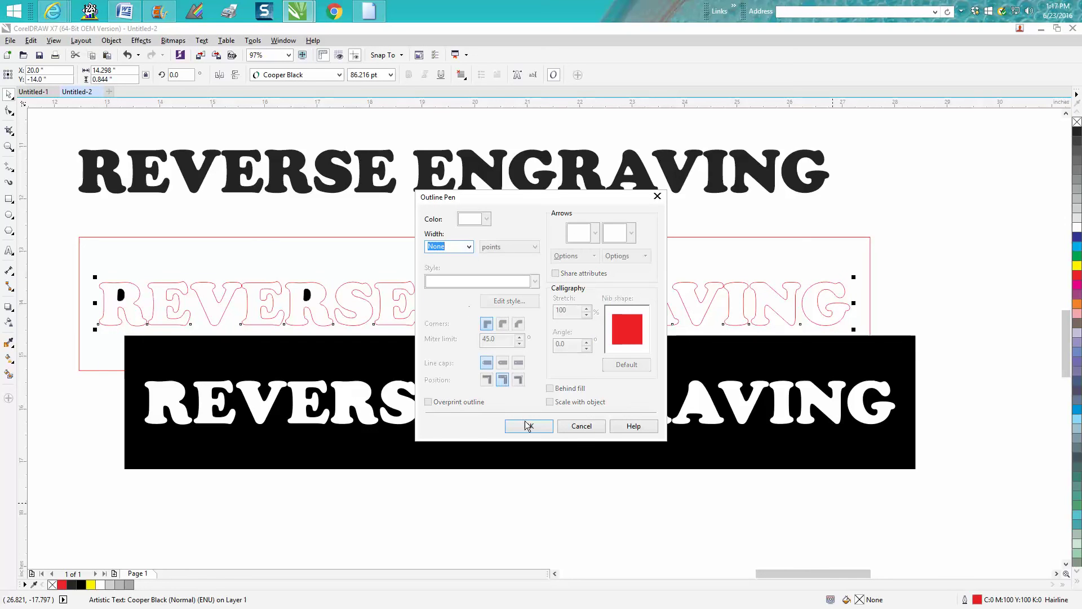
pyautogui.click(529, 427)
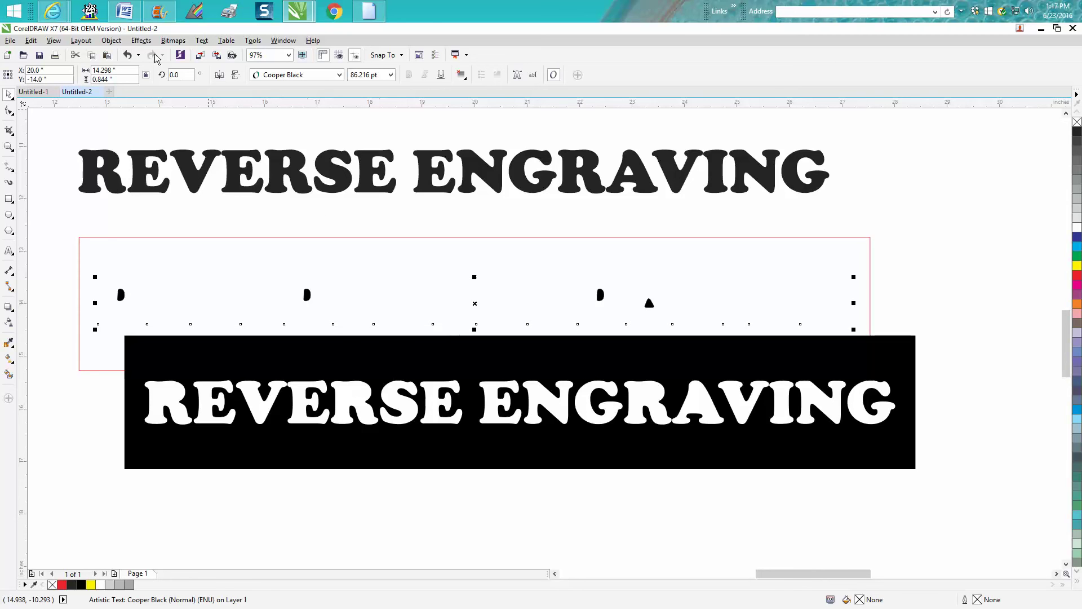
pyautogui.click(127, 55)
pyautogui.click(127, 55)
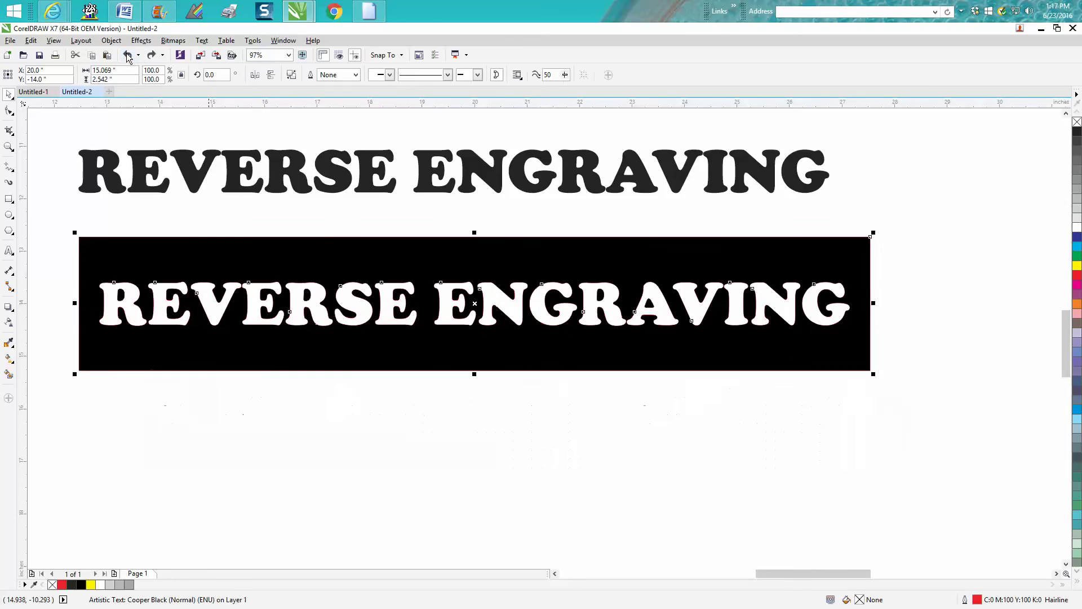
# Nudge the black box down and remove the red outline from the hidden text copy
pyautogui.click(401, 133)
pyautogui.click(417, 253)
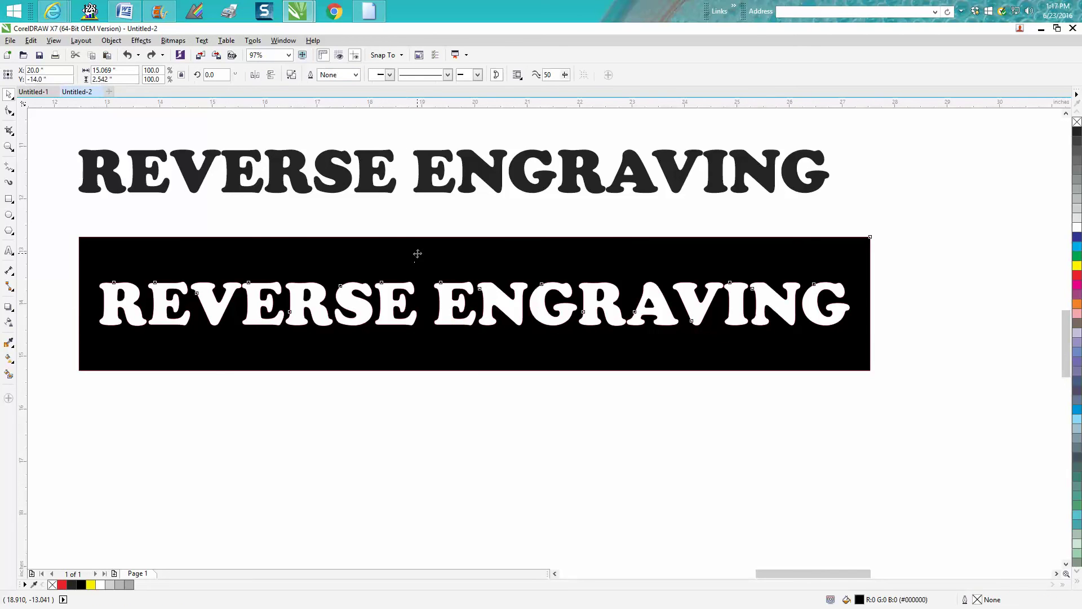
pyautogui.press('Down')
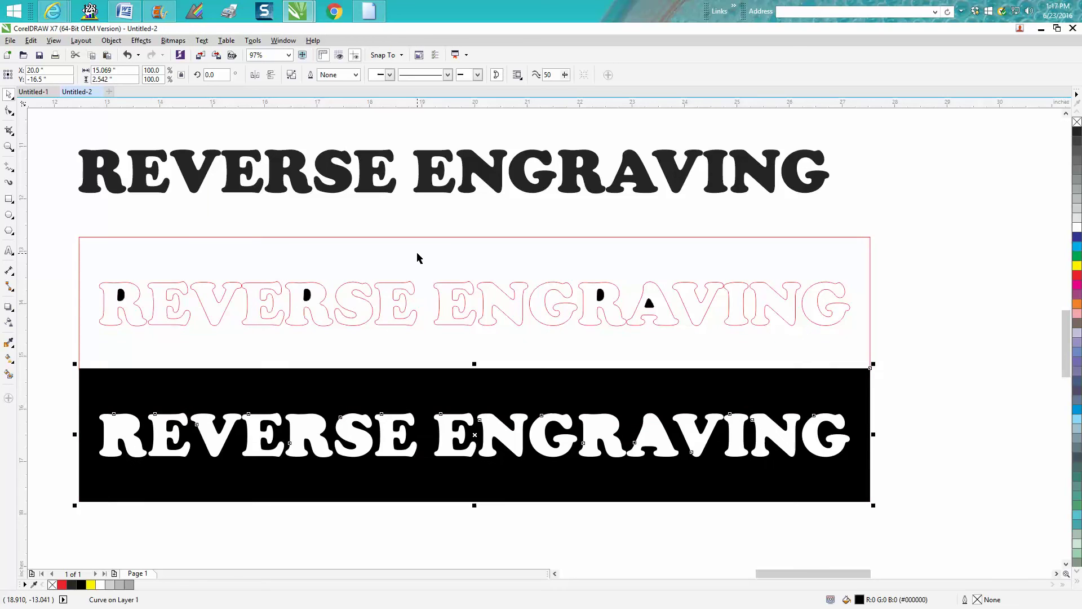
pyautogui.click(399, 288)
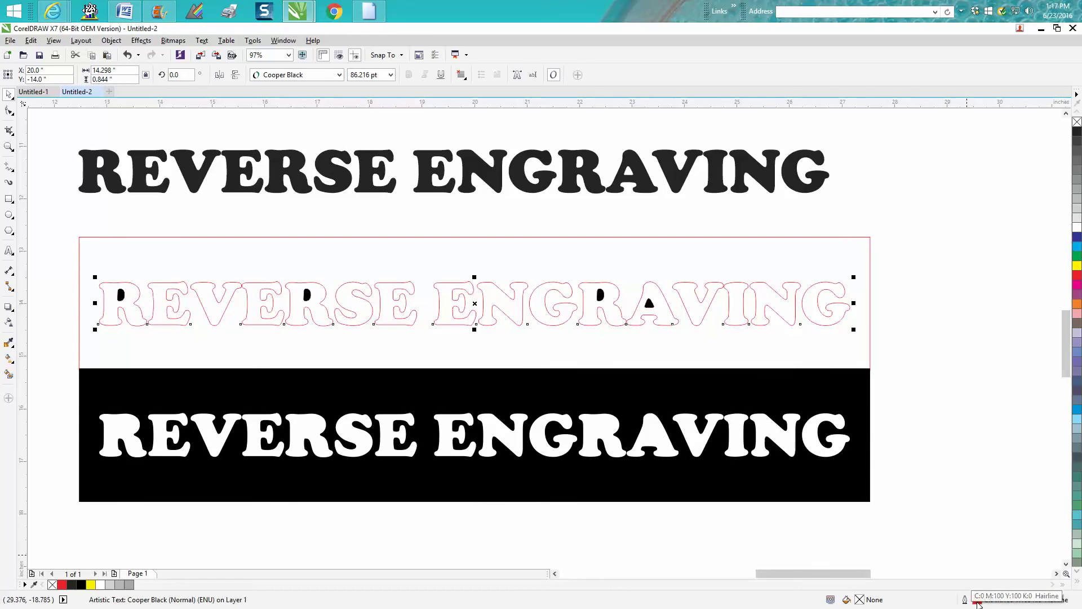
pyautogui.rightClick(1078, 123)
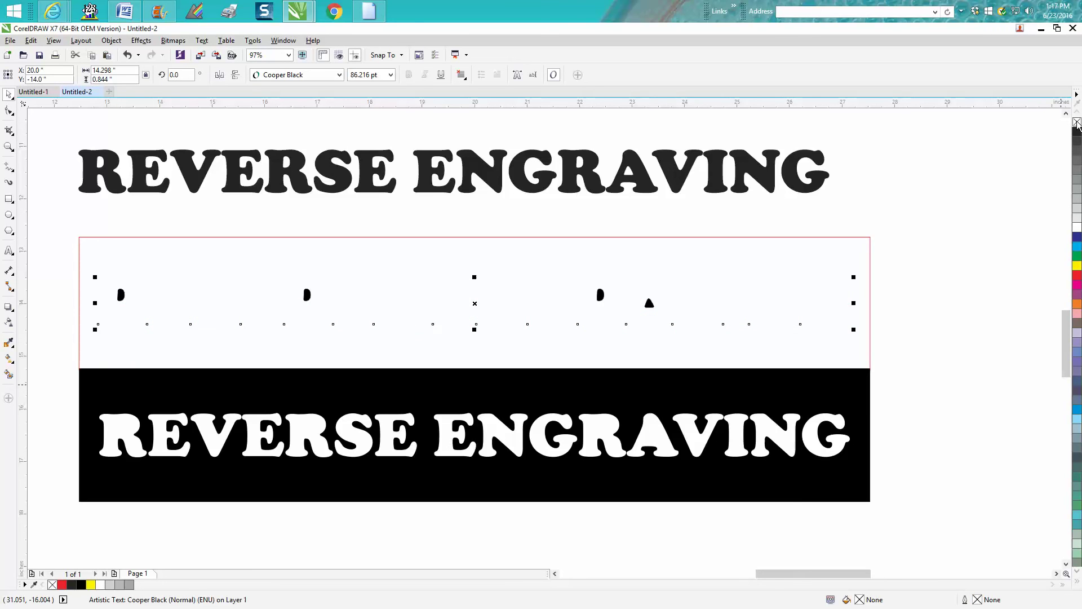
# Return the black box over the frame, positioned slightly lower than before
pyautogui.click(769, 393)
pyautogui.press('t')
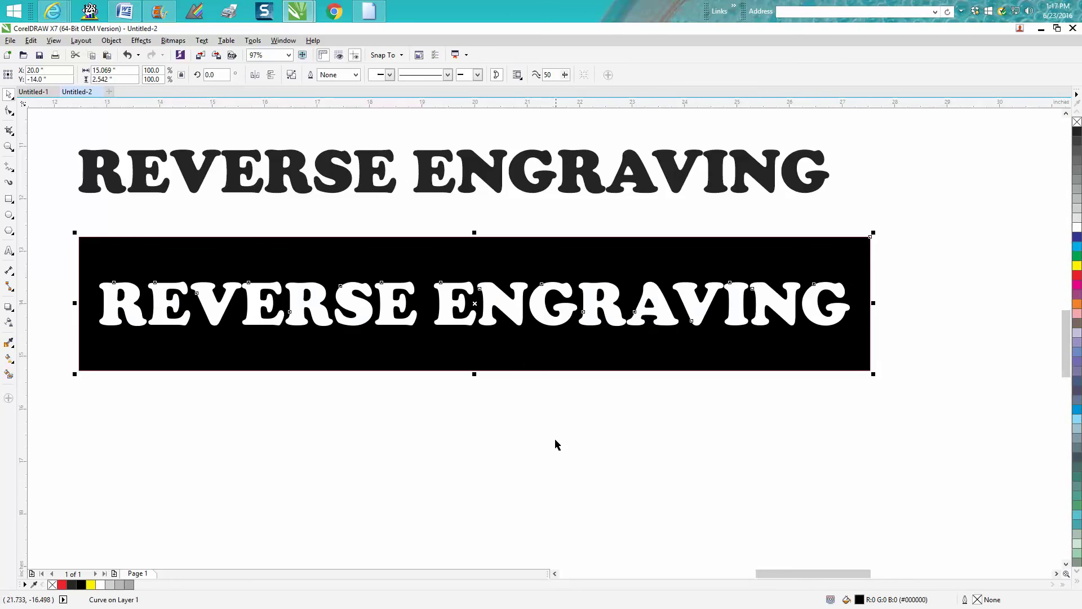
pyautogui.click(550, 427)
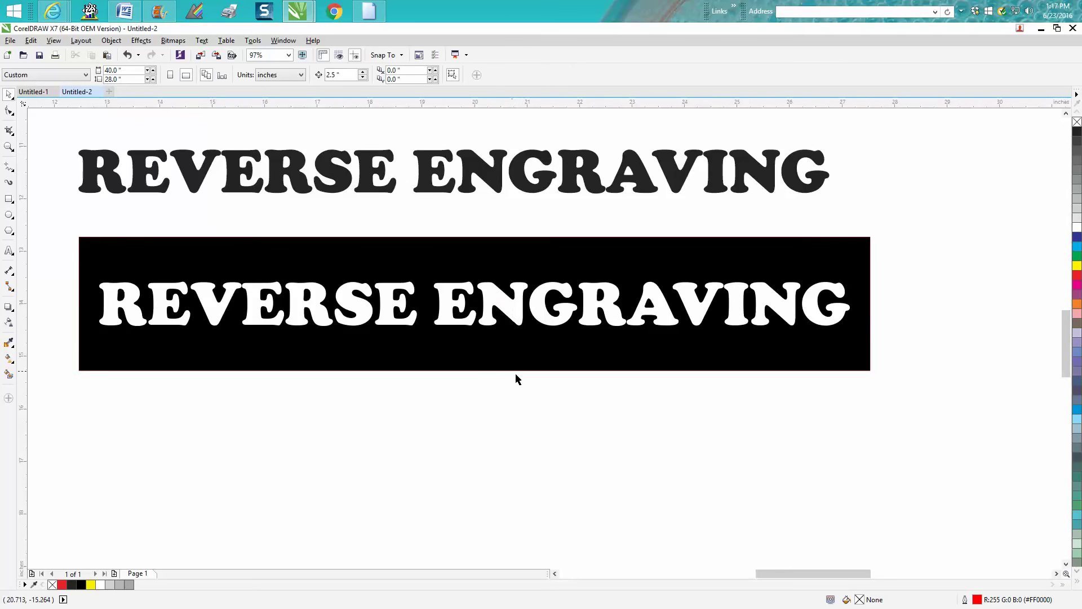
pyautogui.moveTo(526, 372); pyautogui.dragTo(530, 393)
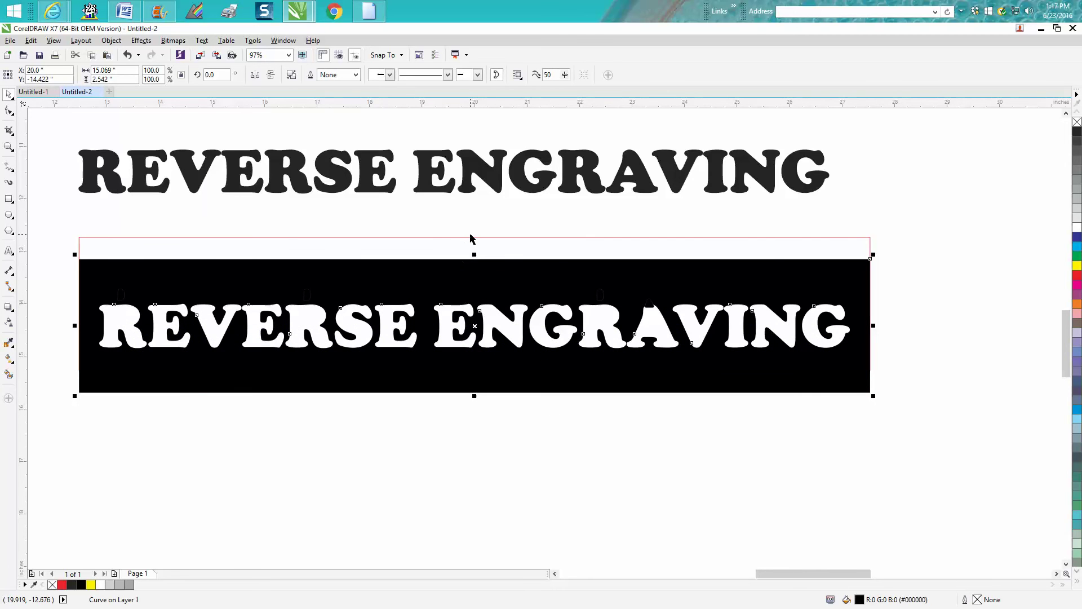